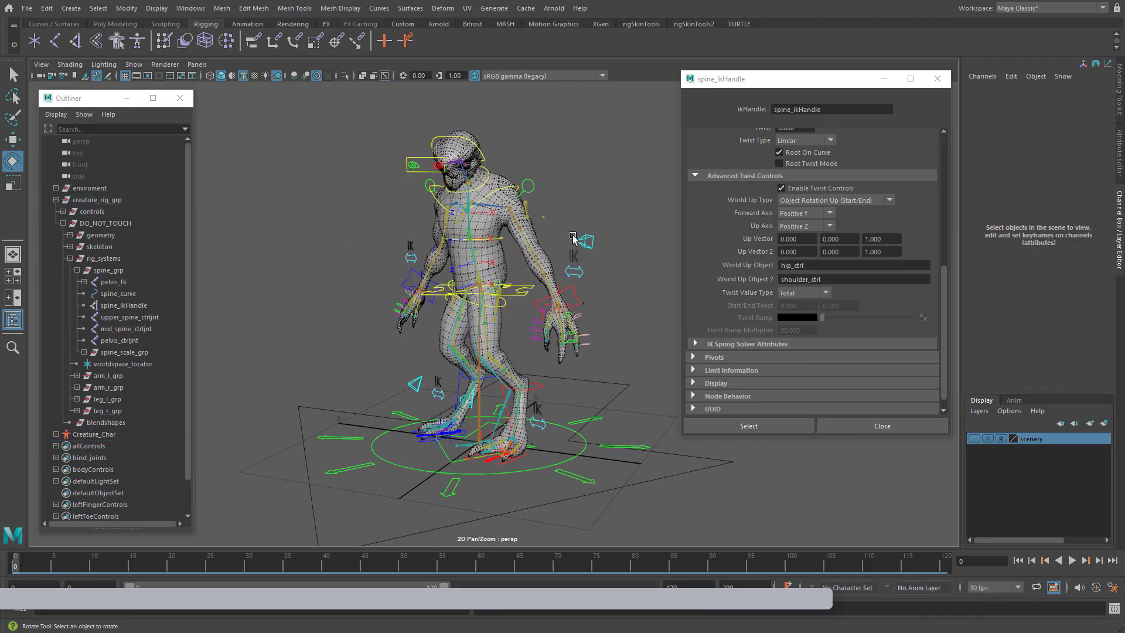
# Step: Rotate cog_ctrl, chest_ctrl and shoulder_ctrl to demonstrate how the rig moves
pyautogui.click(474, 290)
pyautogui.moveTo(422, 292); pyautogui.dragTo(583, 182)
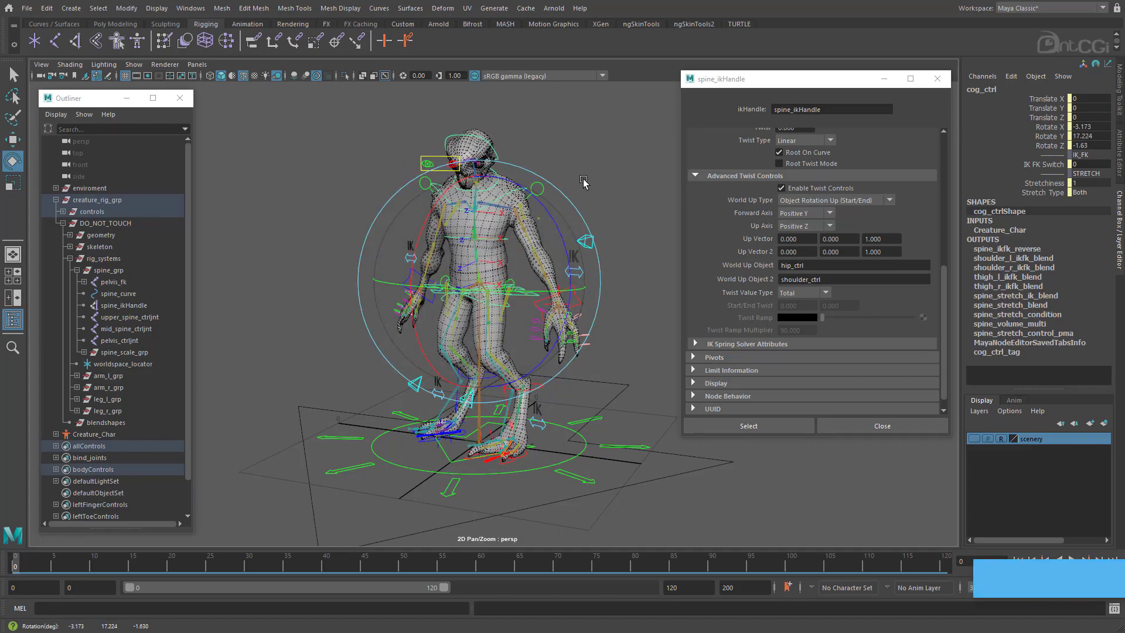
pyautogui.click(503, 244)
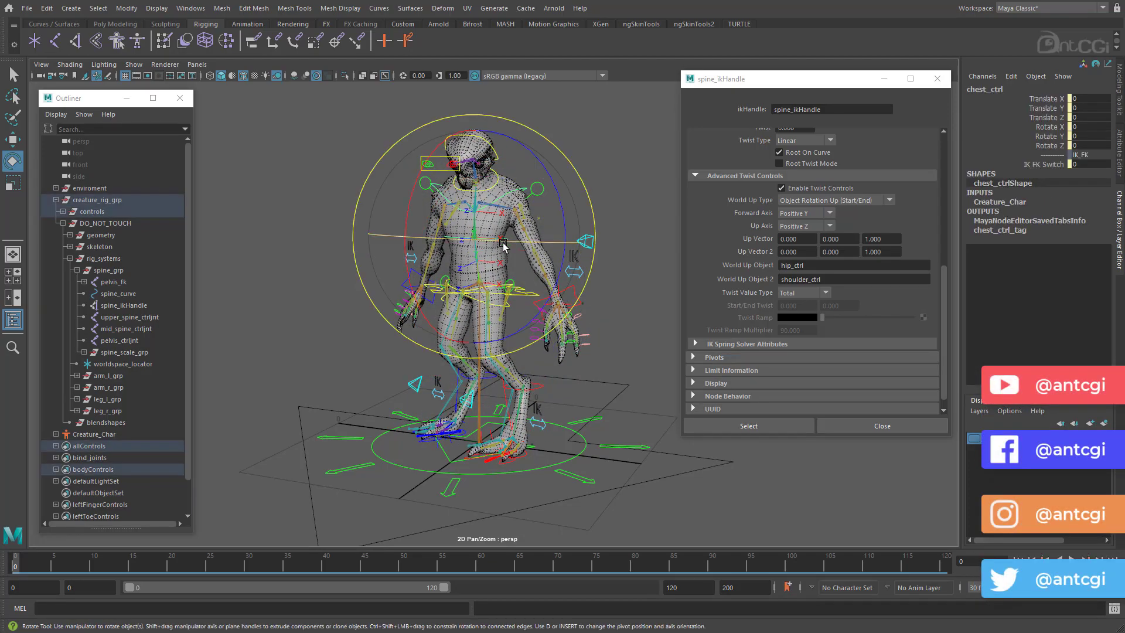
pyautogui.moveTo(411, 199); pyautogui.dragTo(404, 245)
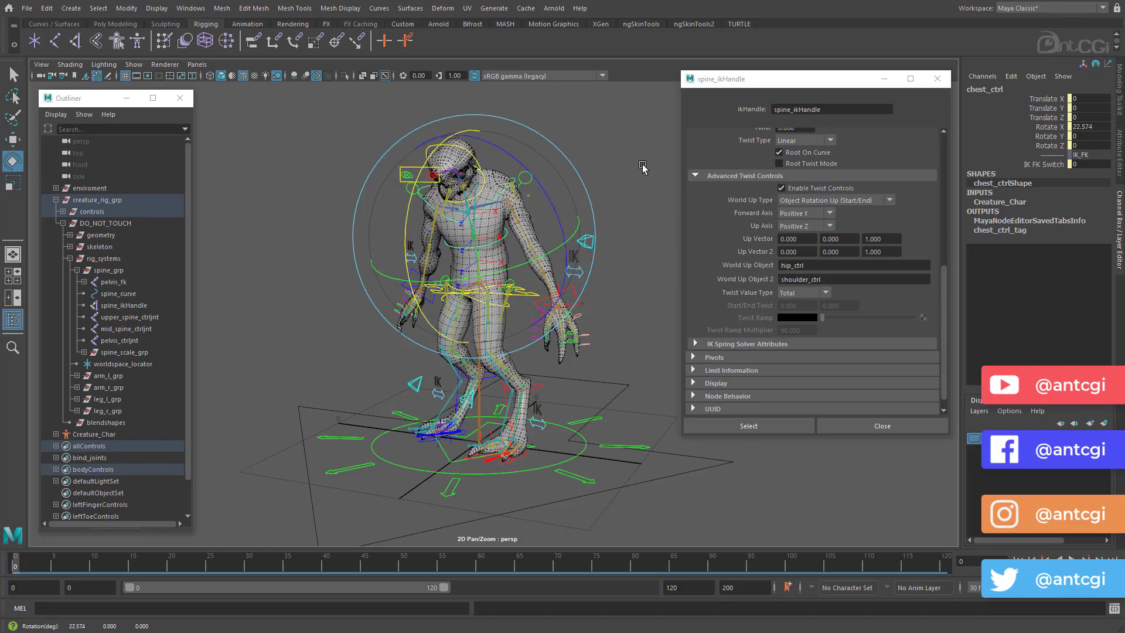
pyautogui.scroll(2, 375, 223)
pyautogui.click(407, 198)
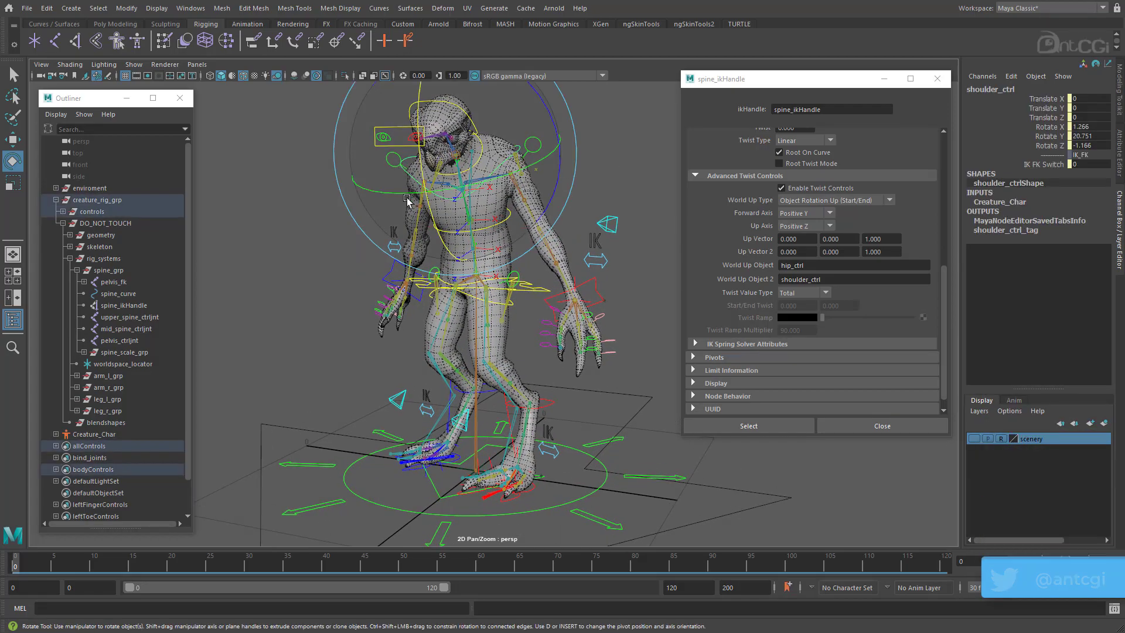
pyautogui.moveTo(407, 198); pyautogui.dragTo(445, 183)
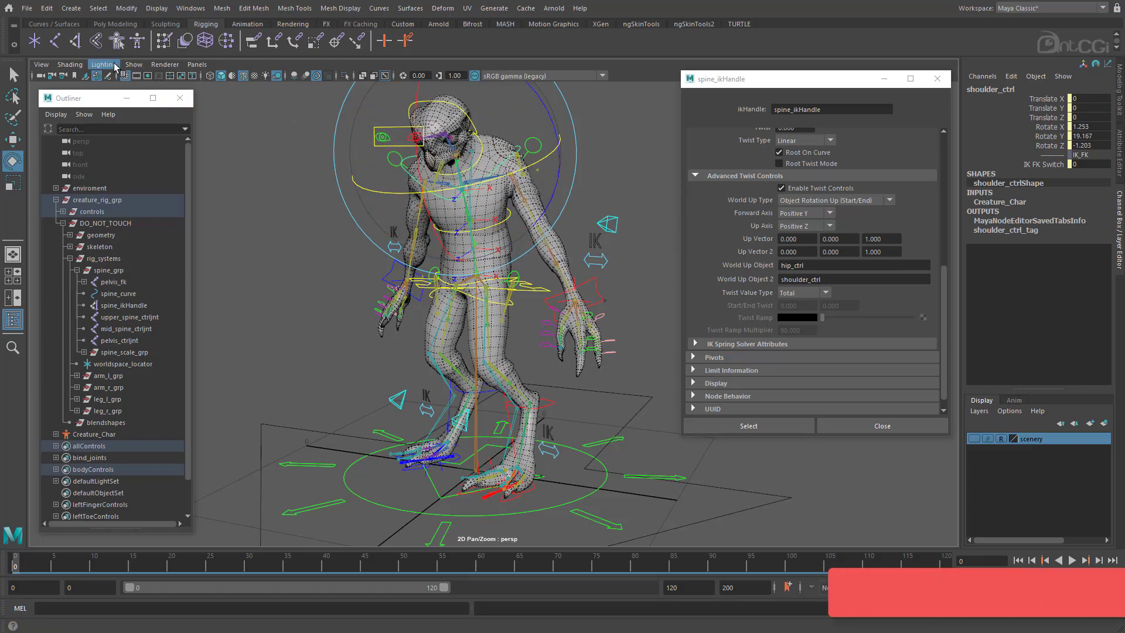
# Step: Enable Hardware Texturing and twist shoulder_ctrl further to test the spine
pyautogui.click(69, 64)
pyautogui.click(105, 259)
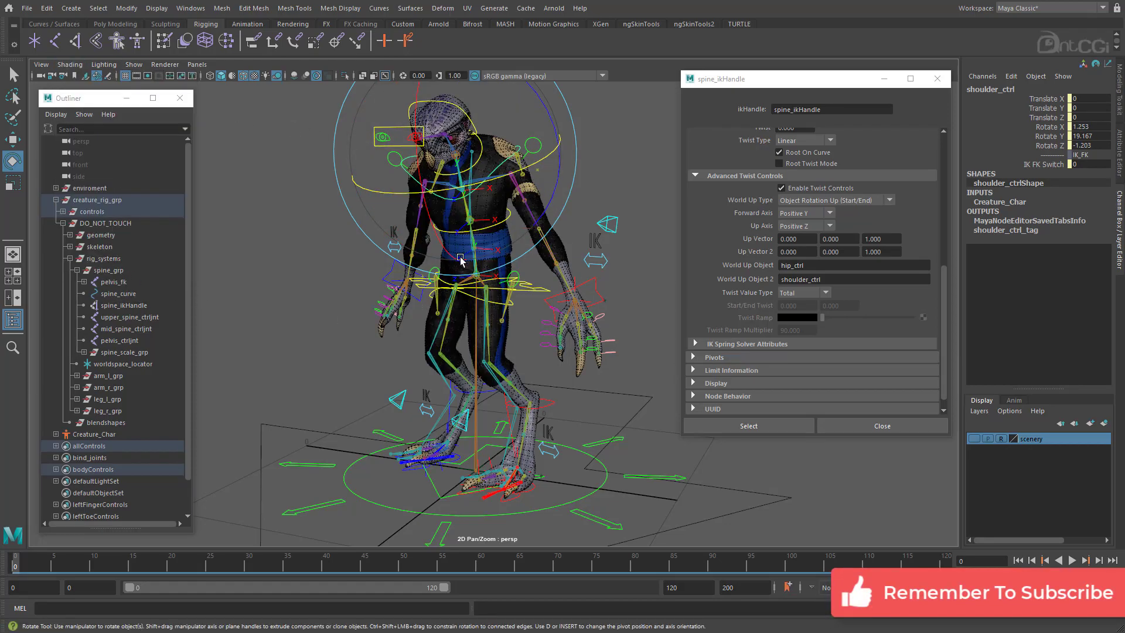
pyautogui.keyDown('alt'); pyautogui.moveTo(461, 259); pyautogui.dragTo(536, 398); pyautogui.keyUp('alt')
pyautogui.keyDown('alt'); pyautogui.moveTo(537, 399); pyautogui.dragTo(545, 345); pyautogui.keyUp('alt')
pyautogui.click(617, 197)
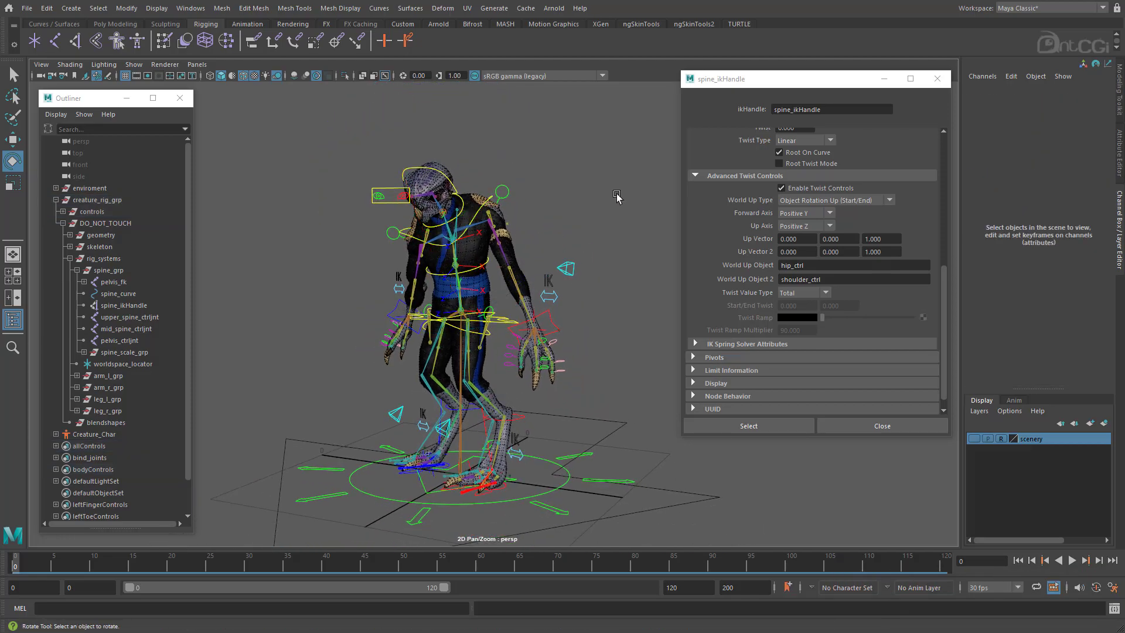
# Step: Set Rig Systems and Skeleton to Hide on root_ctrl
pyautogui.keyDown('alt'); pyautogui.moveTo(446, 410); pyautogui.dragTo(570, 471); pyautogui.keyUp('alt')
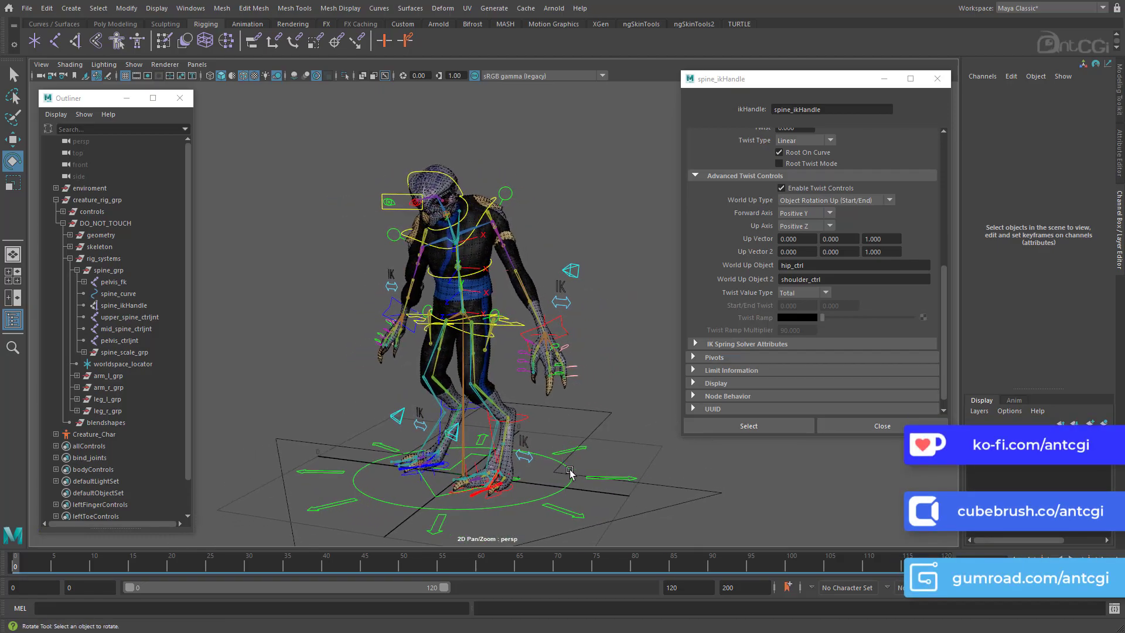
pyautogui.click(607, 477)
pyautogui.moveTo(1053, 302); pyautogui.dragTo(1048, 315)
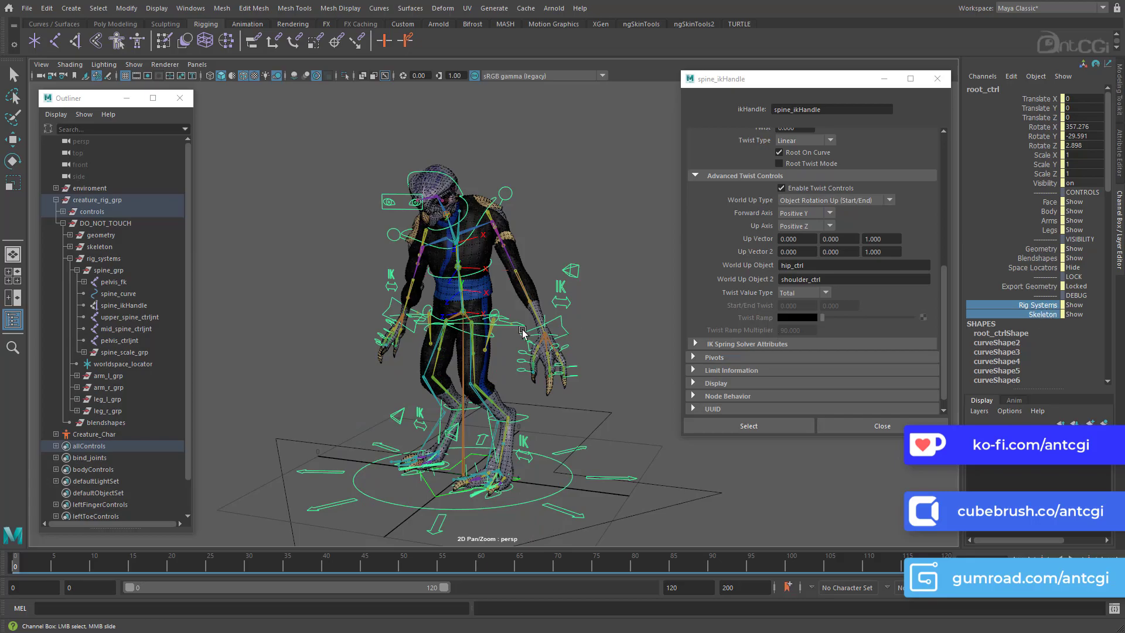
pyautogui.moveTo(352, 287); pyautogui.dragTo(255, 277, button='middle')
pyautogui.scroll(3, 256, 276)
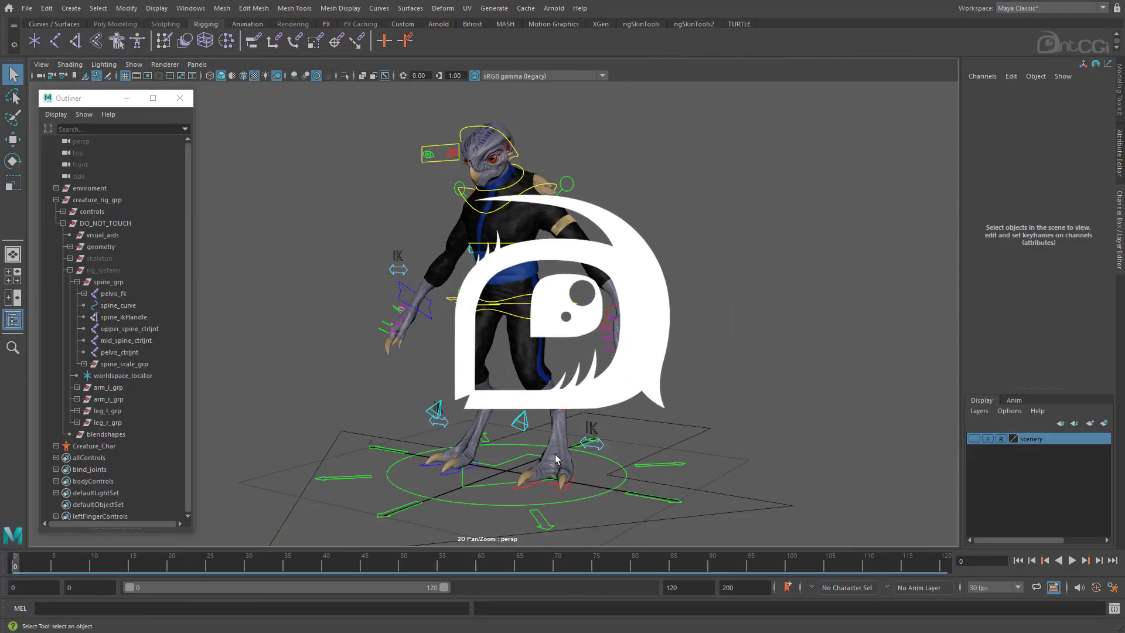
# Step: Rotate hip_ctrl with the Rotate tool to test the spine, then undo it back to rest
pyautogui.keyDown('alt'); pyautogui.moveTo(669, 326); pyautogui.dragTo(568, 308); pyautogui.keyUp('alt')
pyautogui.click(560, 314)
pyautogui.press('e')
pyautogui.hotkey('ctrl', 'z')
pyautogui.click(672, 170)
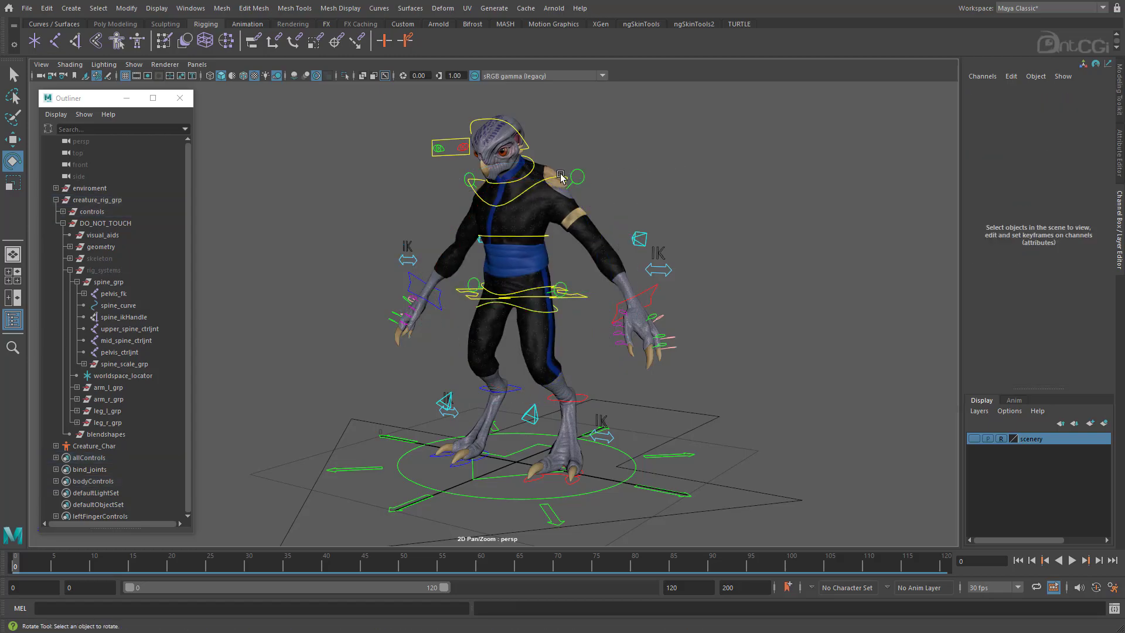
# Step: Twist shoulder_ctrl, undo back to zero, and select spine_ikHandle in the Outliner
pyautogui.click(556, 177)
pyautogui.moveTo(556, 177); pyautogui.dragTo(563, 221)
pyautogui.hotkey('ctrl', 'z')
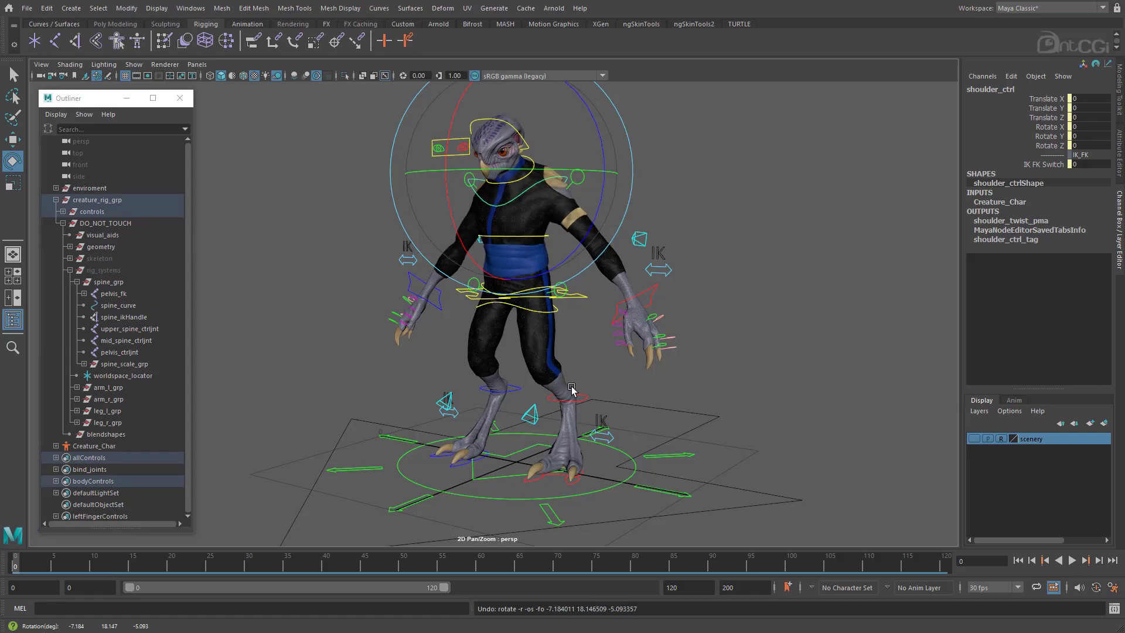
pyautogui.click(632, 395)
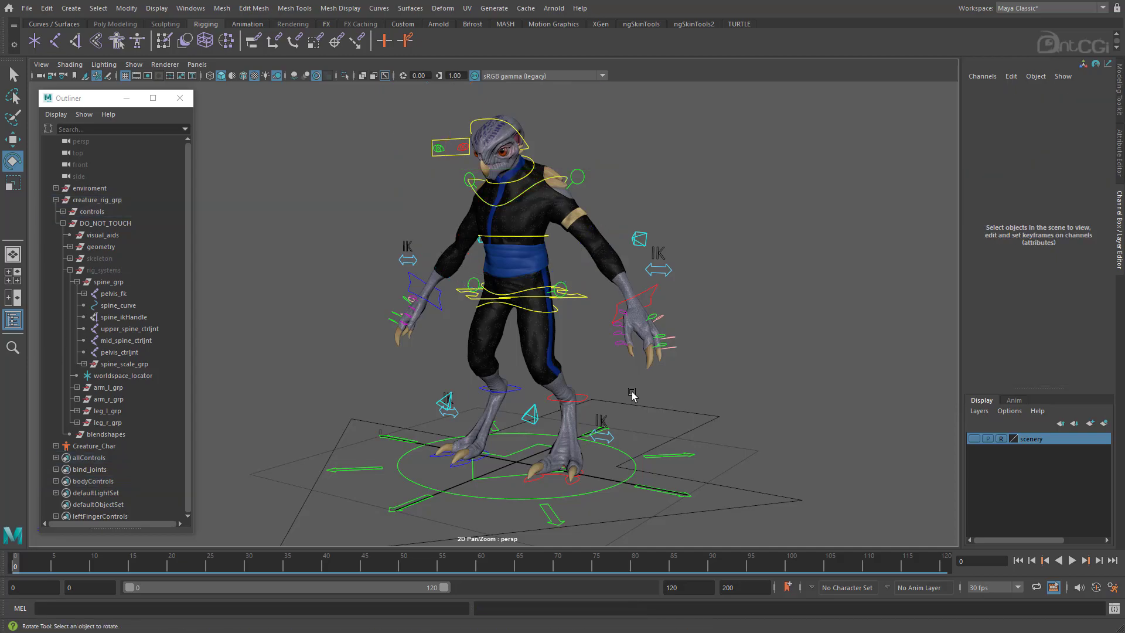
pyautogui.click(131, 317)
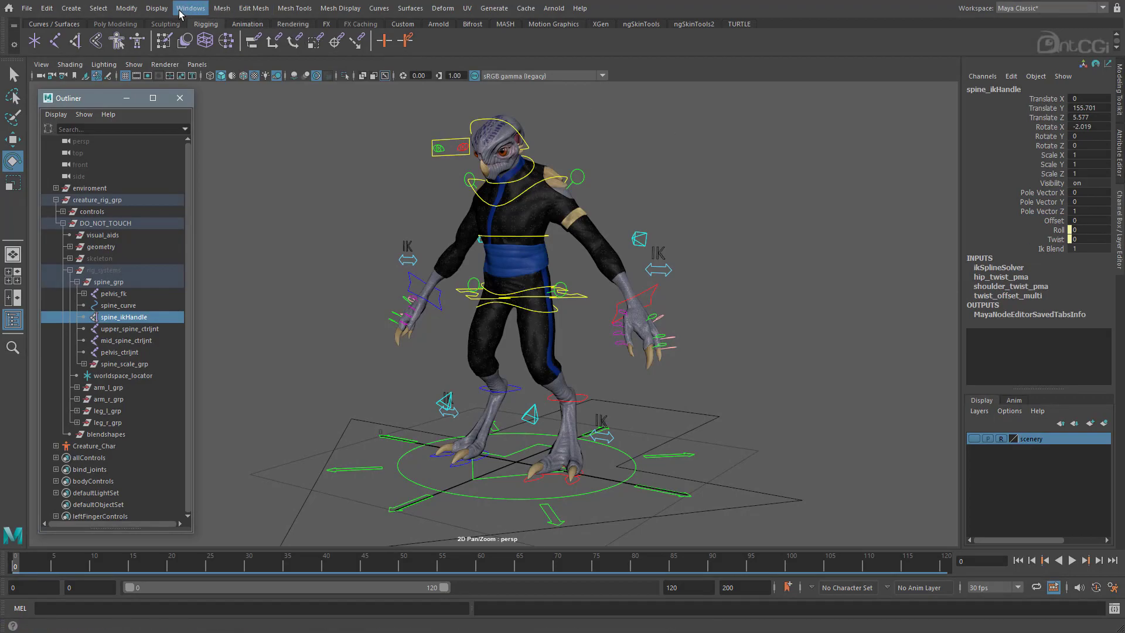
pyautogui.click(191, 9)
pyautogui.click(201, 184)
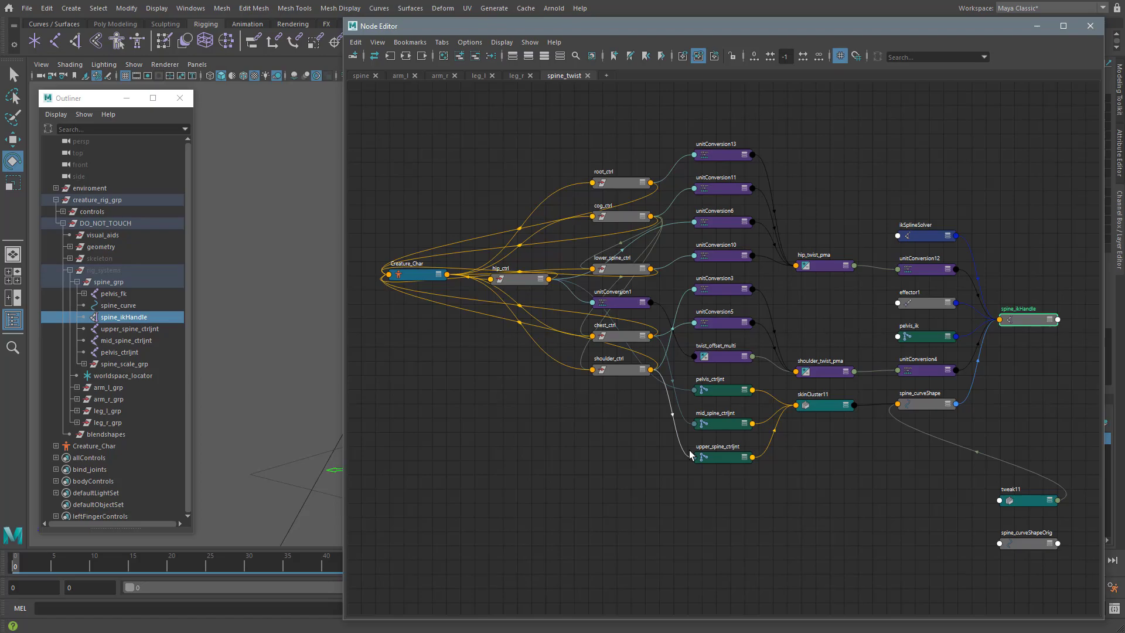
pyautogui.moveTo(902, 362); pyautogui.dragTo(772, 369, button='middle')
pyautogui.scroll(3, 772, 369)
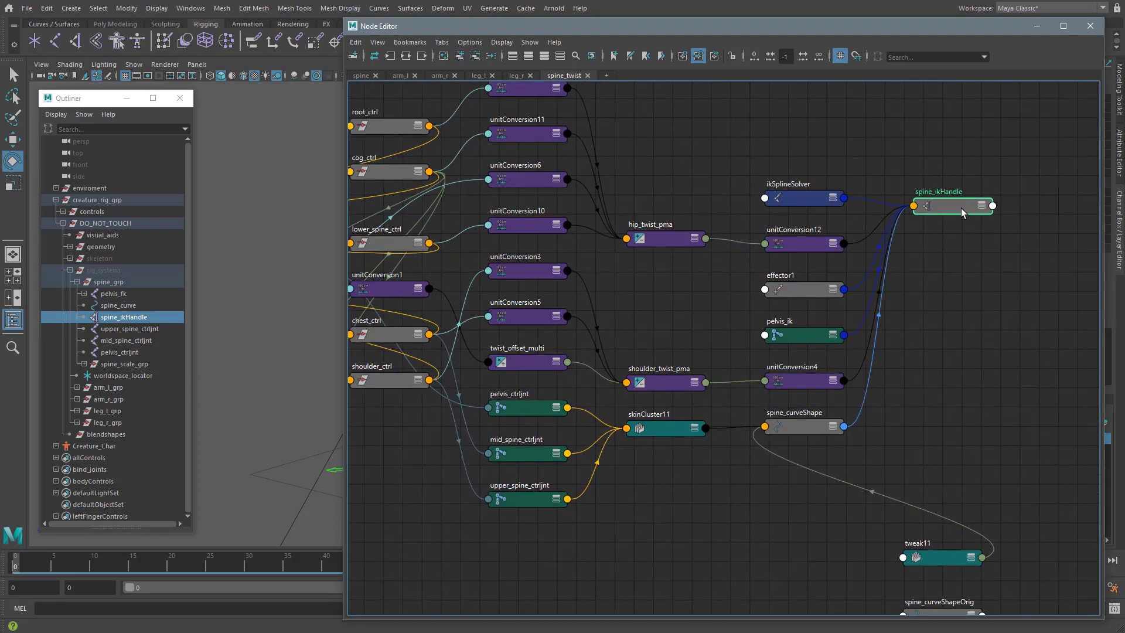
pyautogui.press('3')
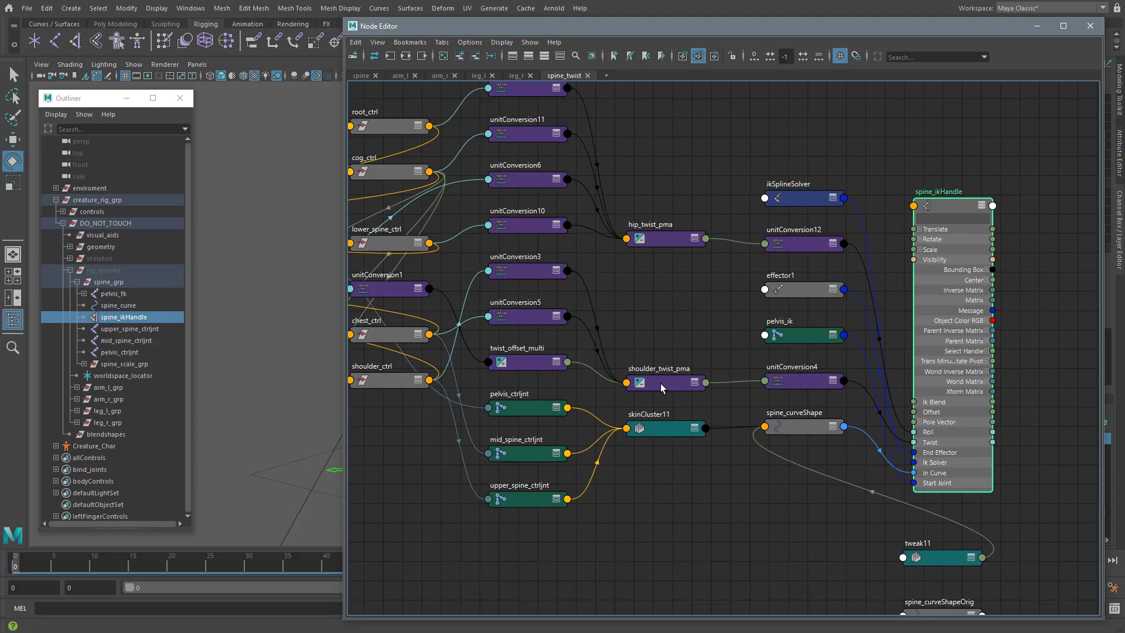
pyautogui.click(645, 243)
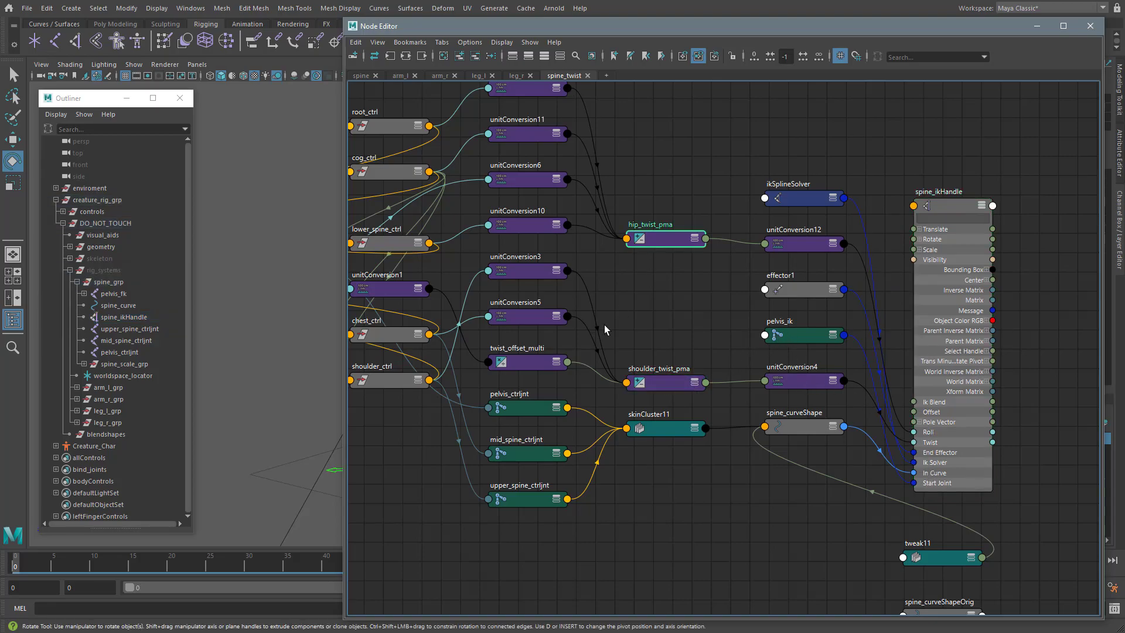
pyautogui.click(538, 368)
pyautogui.press('a')
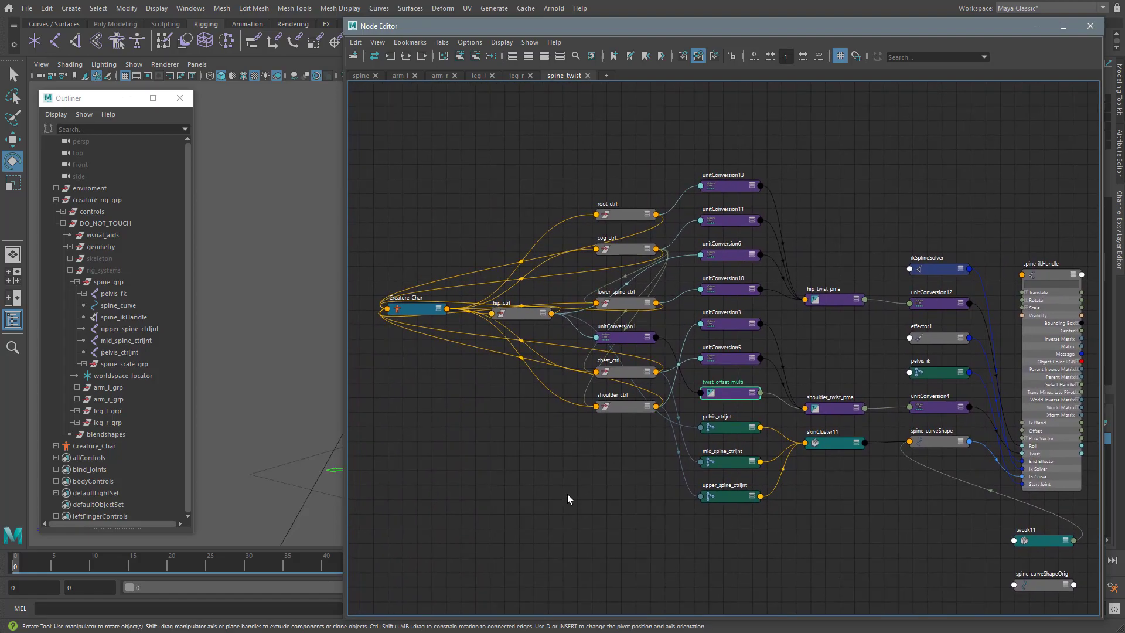
pyautogui.click(1090, 25)
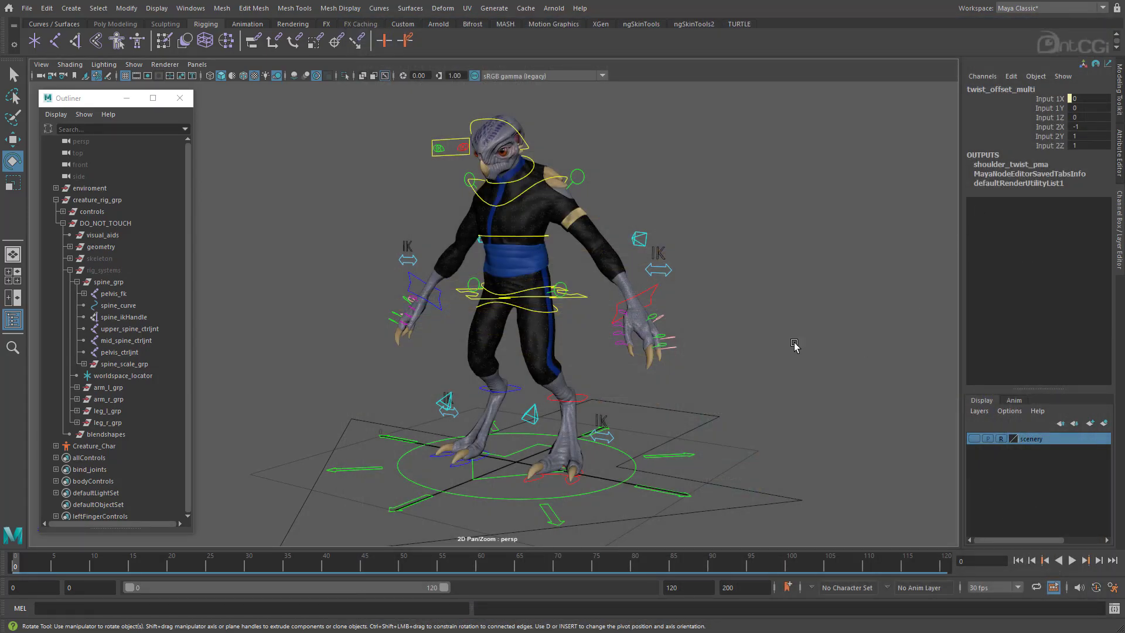
# Step: Break the Roll and Twist connections on spine_ikHandle from the Channel Box
pyautogui.click(132, 317)
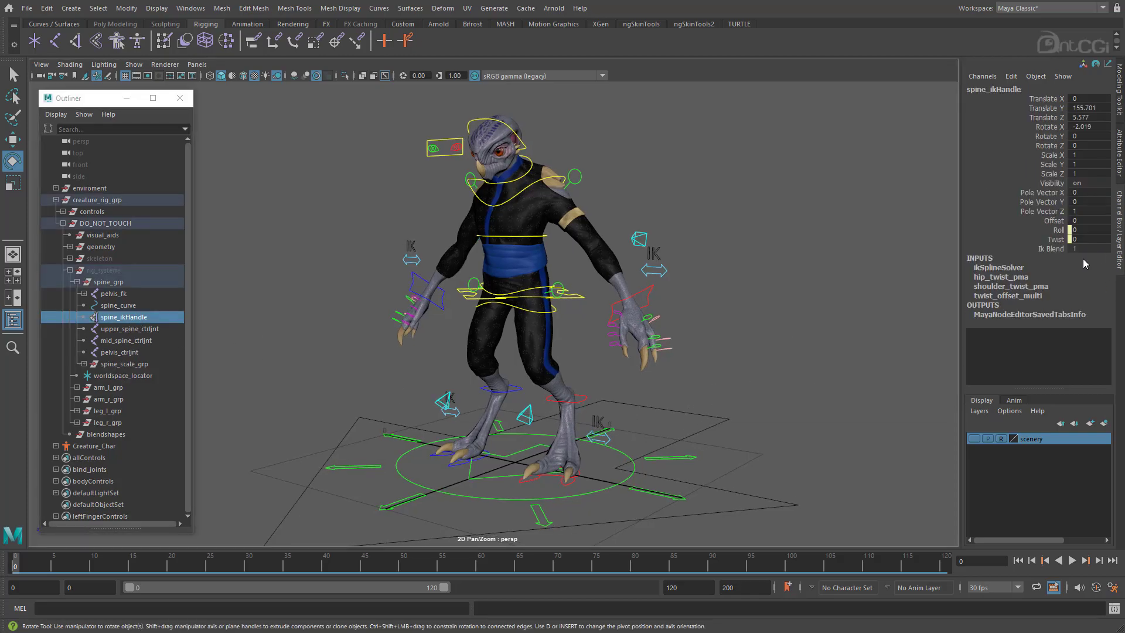
pyautogui.moveTo(1057, 230); pyautogui.dragTo(1057, 240)
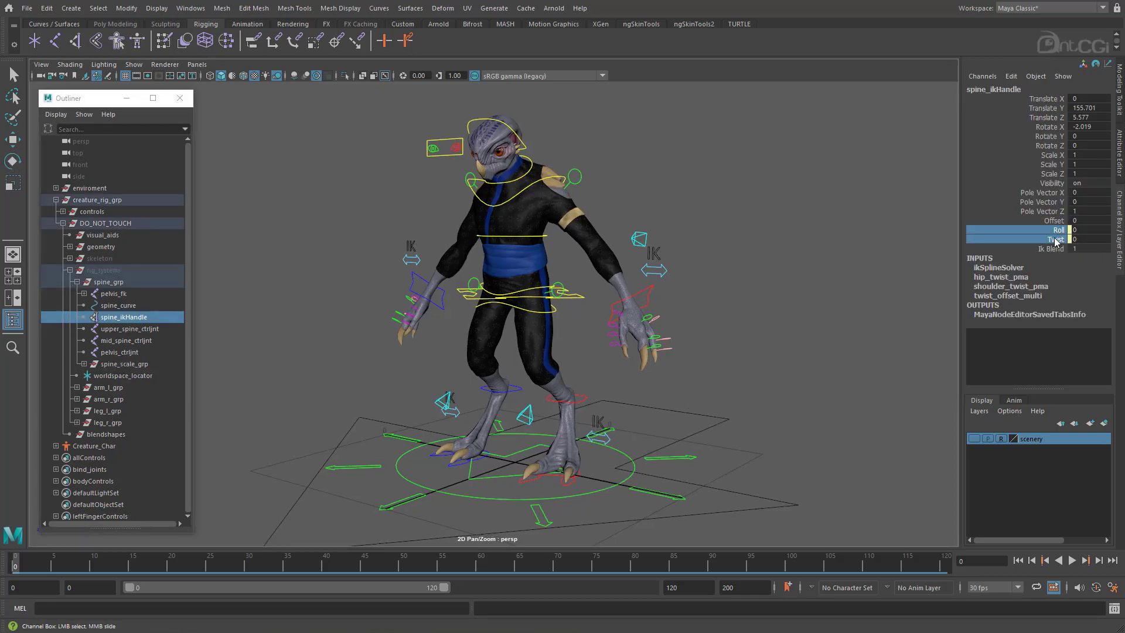
pyautogui.rightClick(977, 239)
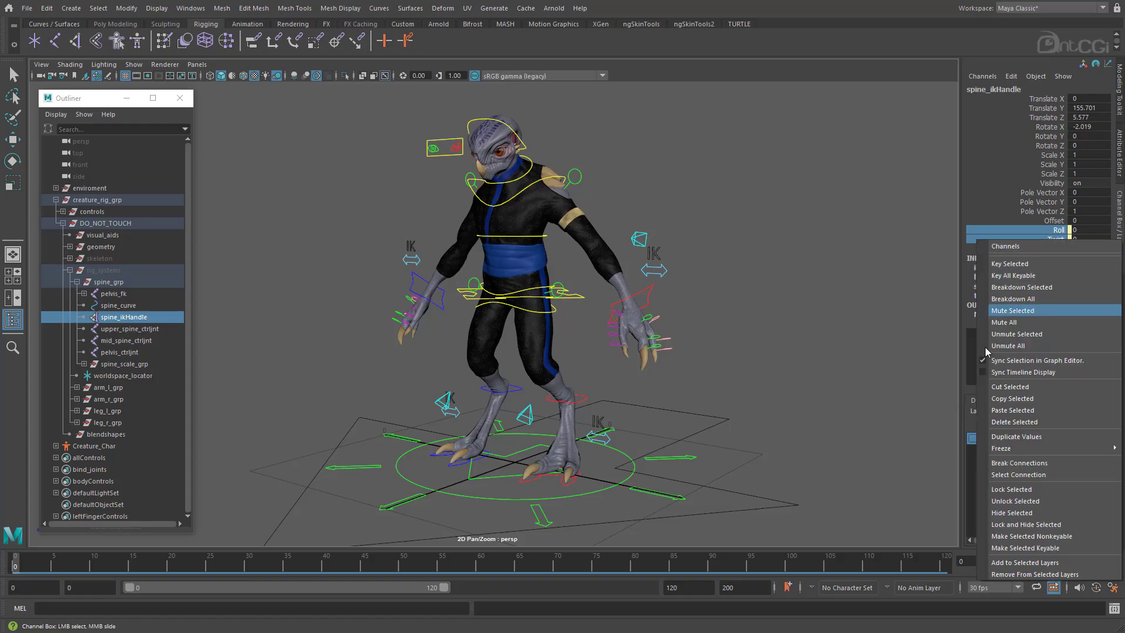
pyautogui.click(1008, 461)
# Step: Run File > Optimize Scene Size, confirm with OK, and clear the selection
pyautogui.click(27, 8)
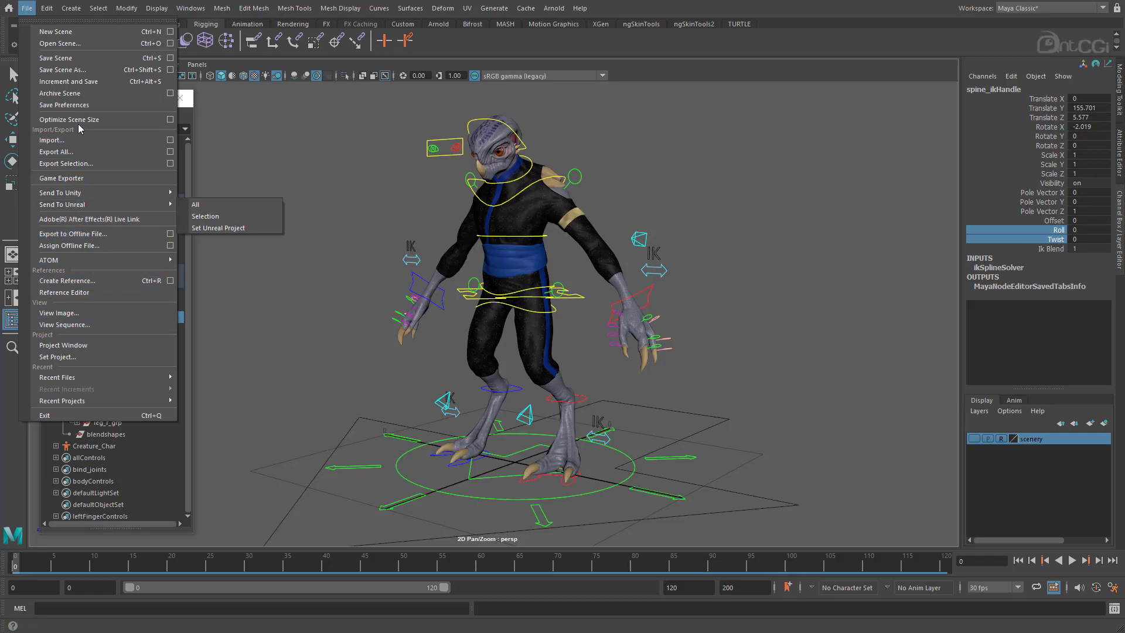
pyautogui.click(130, 121)
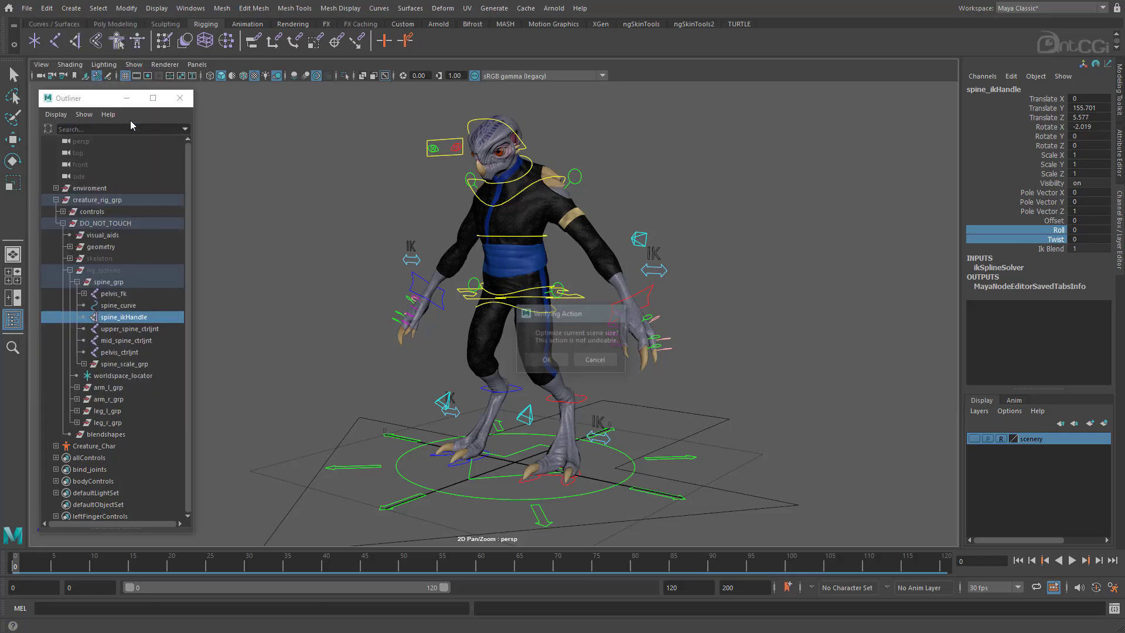
pyautogui.click(557, 368)
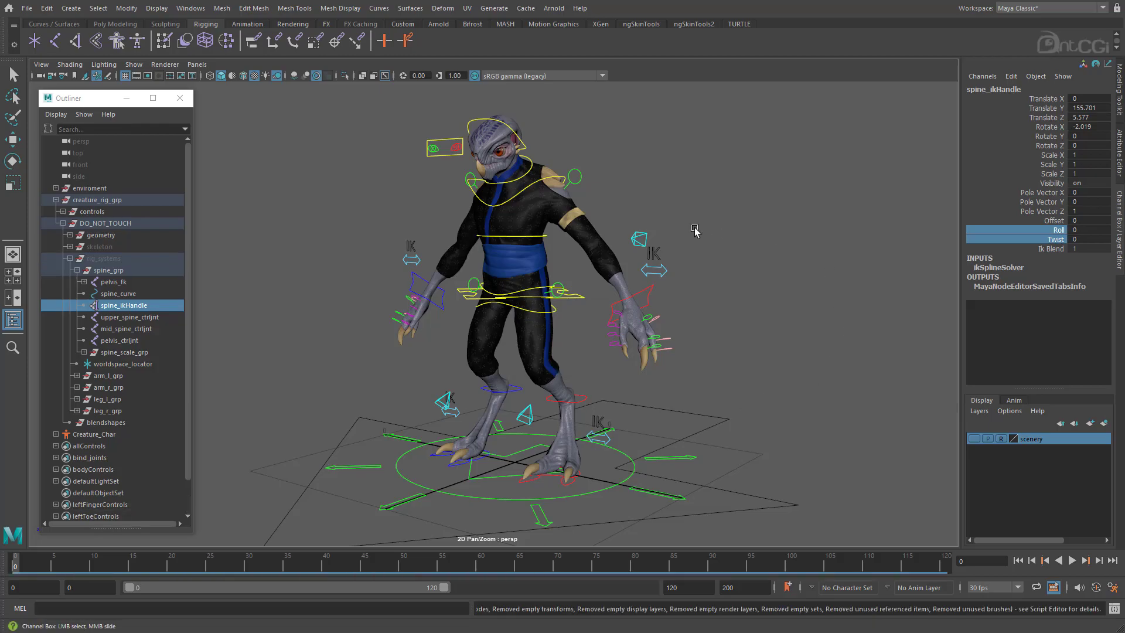
pyautogui.press('e')
pyautogui.click(778, 445)
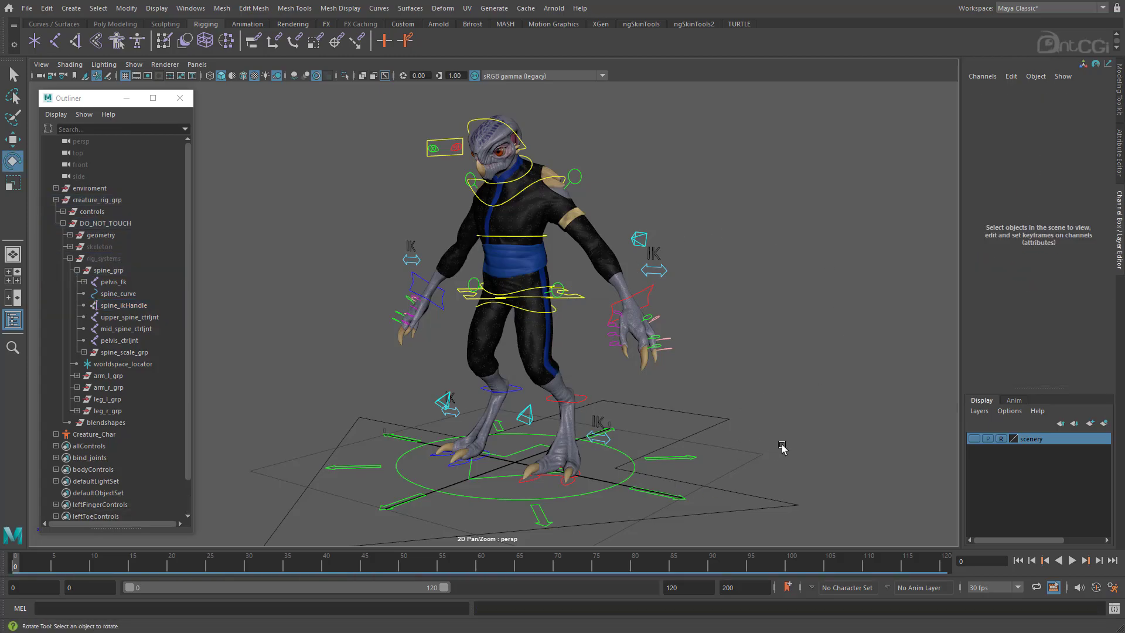
# Step: Test-rotate hip_ctrl and undo the rotation
pyautogui.click(557, 316)
pyautogui.moveTo(558, 315)
pyautogui.mouseDown()
pyautogui.moveTo(519, 314)
pyautogui.moveTo(590, 312)
pyautogui.moveTo(577, 320)
pyautogui.mouseUp()
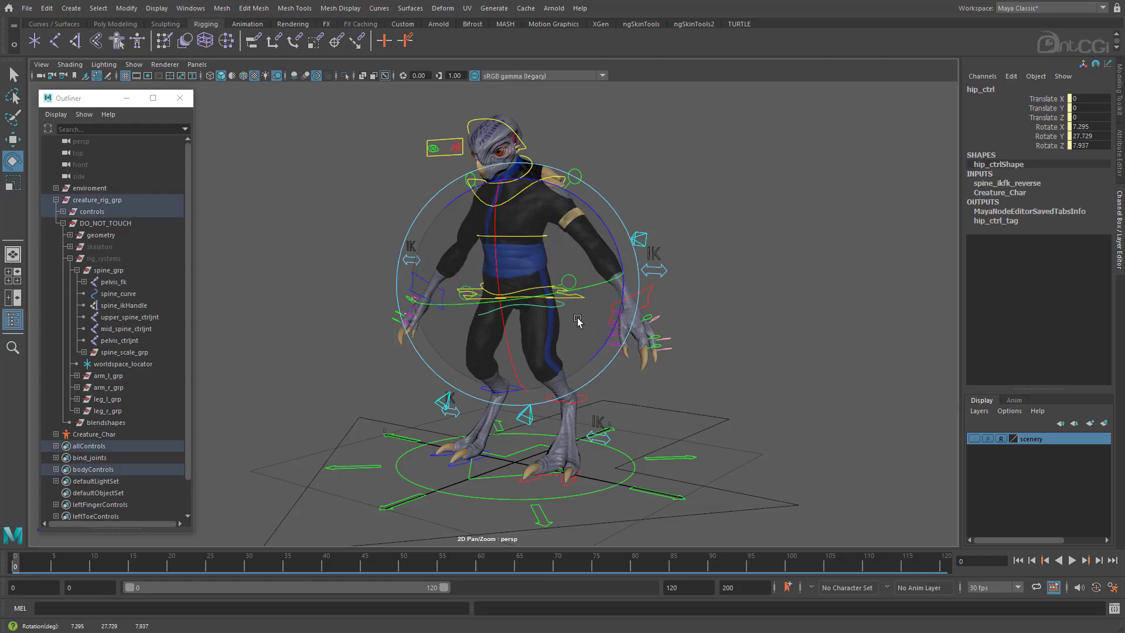
pyautogui.hotkey('ctrl', 'z')
pyautogui.hotkey('ctrl', 'z')
pyautogui.hotkey('ctrl', 'z')
pyautogui.hotkey('ctrl', 'z')
# Step: Turn off Hardware Texturing and enable Wireframe on Shaded in the Shading menu
pyautogui.click(72, 65)
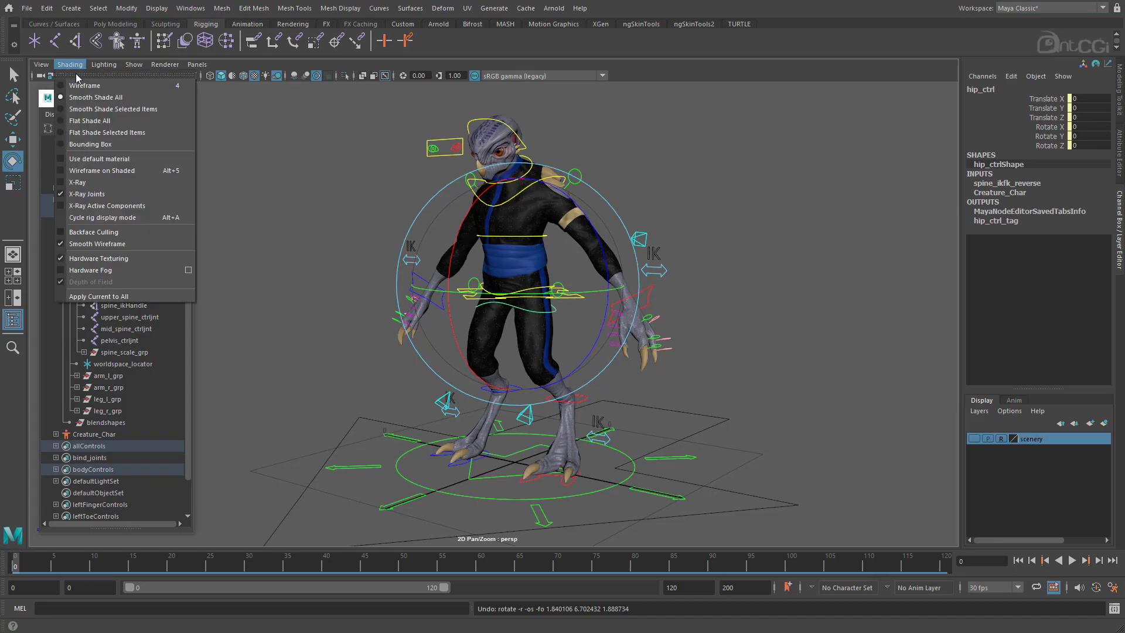
pyautogui.click(99, 258)
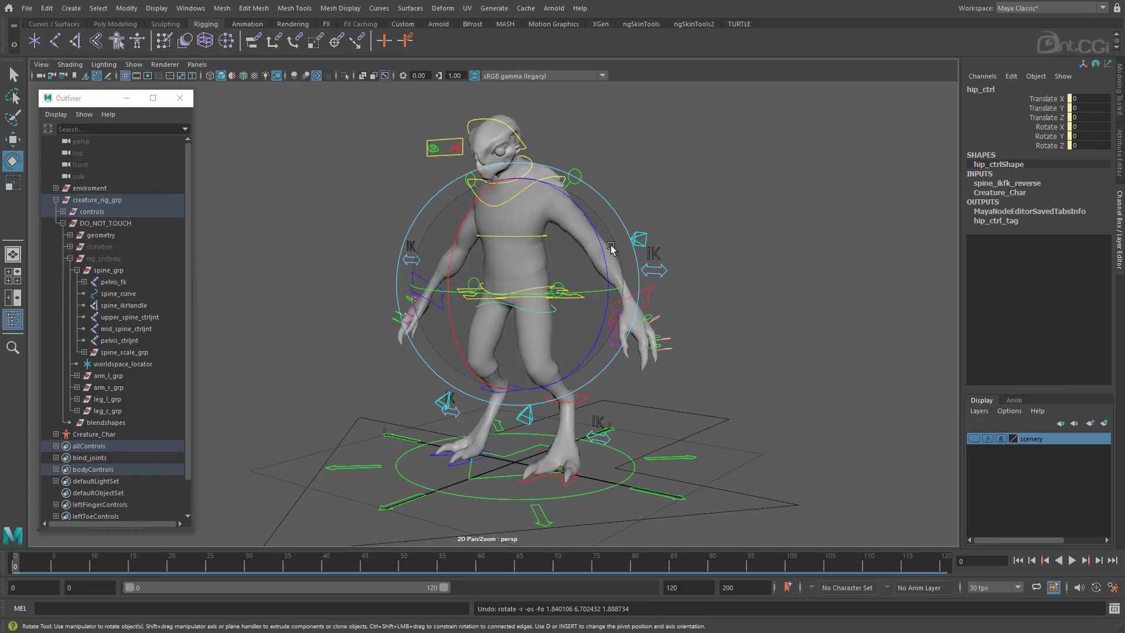
pyautogui.click(68, 65)
pyautogui.click(82, 171)
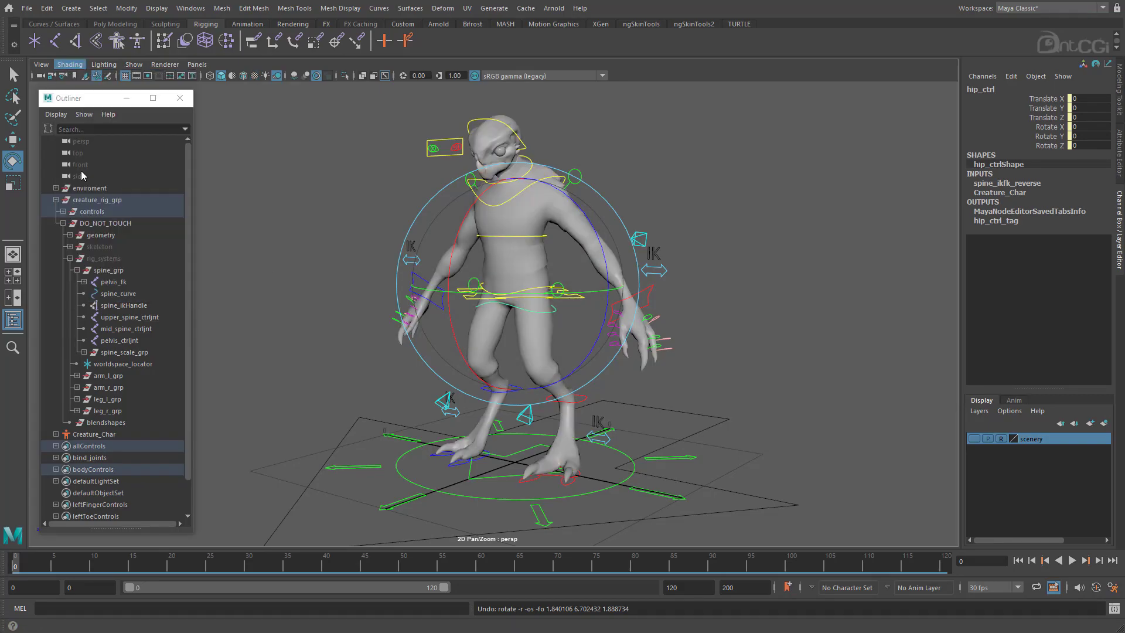
# Step: Twist the hip and shoulder controls again to check the spine, undoing both
pyautogui.moveTo(512, 328)
pyautogui.mouseDown()
pyautogui.moveTo(474, 320)
pyautogui.moveTo(603, 308)
pyautogui.moveTo(408, 295)
pyautogui.mouseUp()
pyautogui.hotkey('ctrl', 'z')
pyautogui.hotkey('ctrl', 'z')
pyautogui.hotkey('ctrl', 'z')
pyautogui.hotkey('ctrl', 'z')
pyautogui.hotkey('ctrl', 'z')
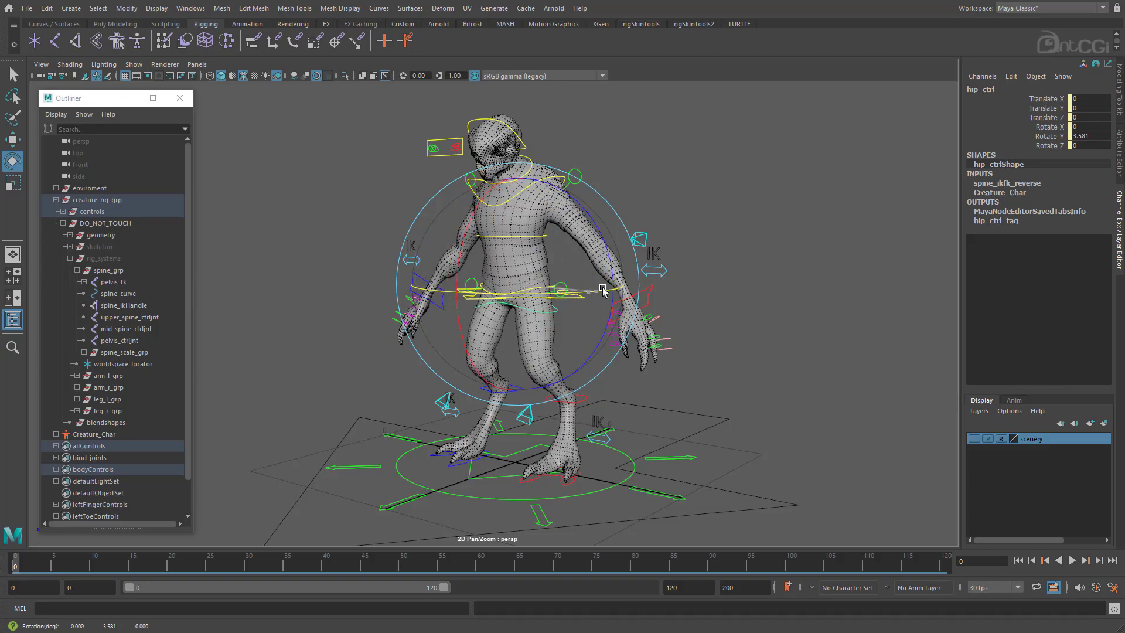
pyautogui.click(549, 174)
pyautogui.moveTo(549, 174); pyautogui.dragTo(488, 193)
pyautogui.hotkey('ctrl', 'z')
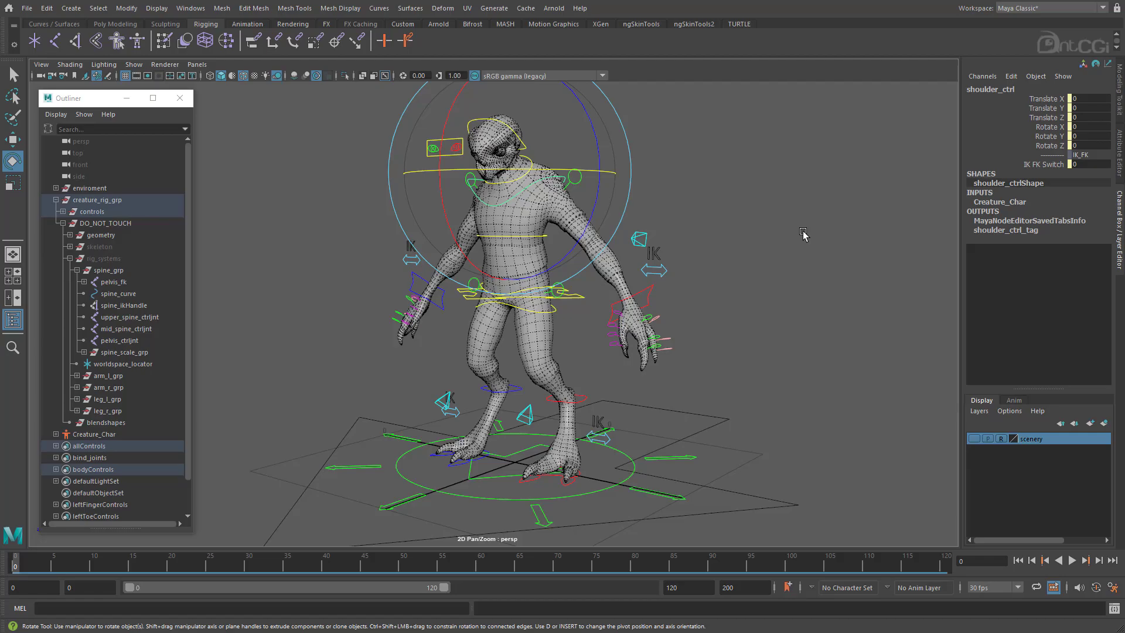
pyautogui.click(802, 234)
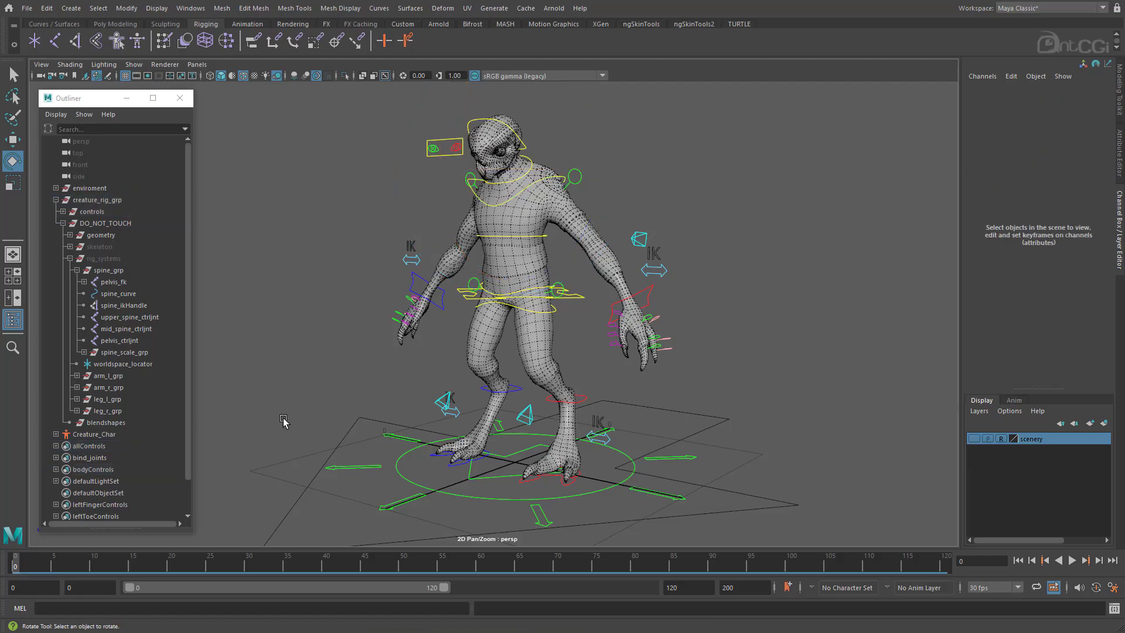
# Step: Select spine_ikHandle, open its Attribute Editor, and scroll down to Advanced Twist Controls
pyautogui.click(126, 305)
pyautogui.click(1117, 169)
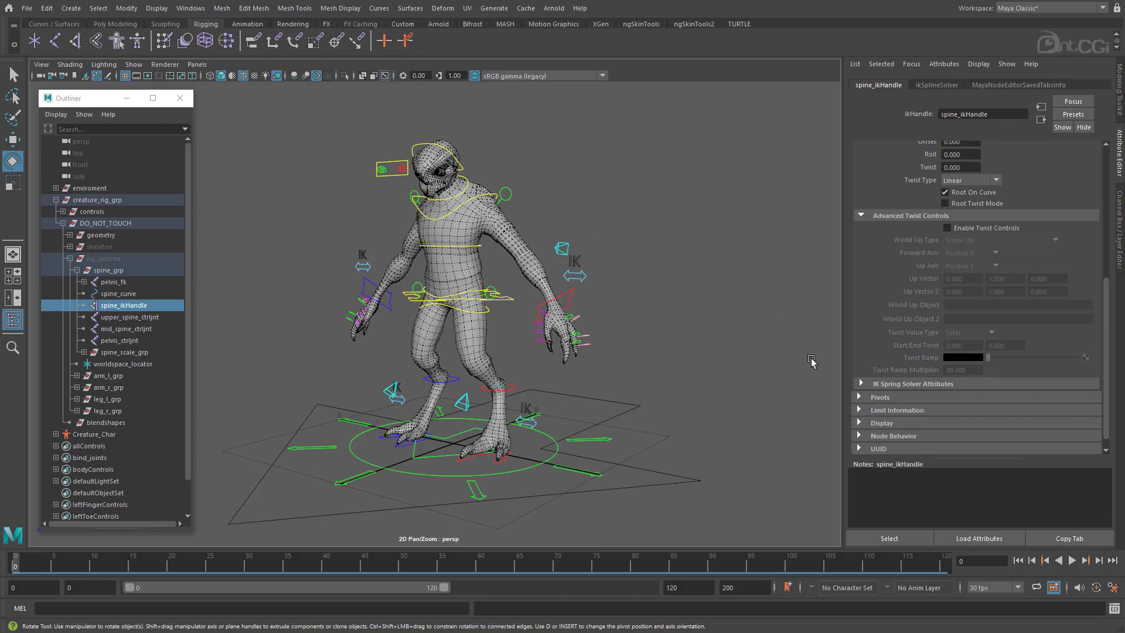
pyautogui.scroll(5, 891, 349)
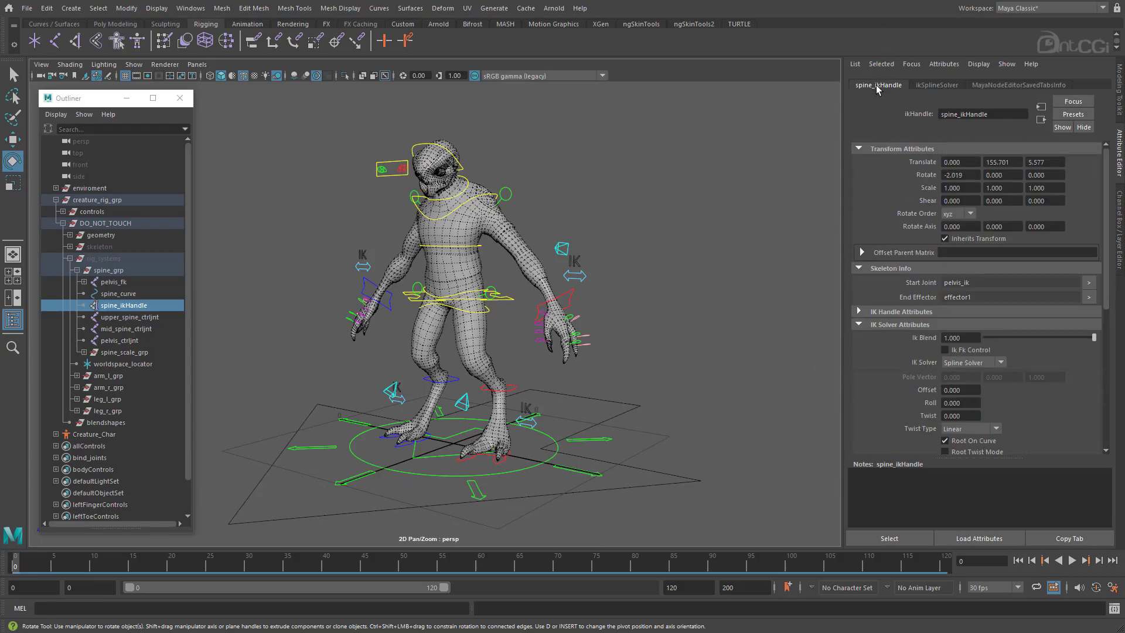
pyautogui.scroll(-3, 877, 325)
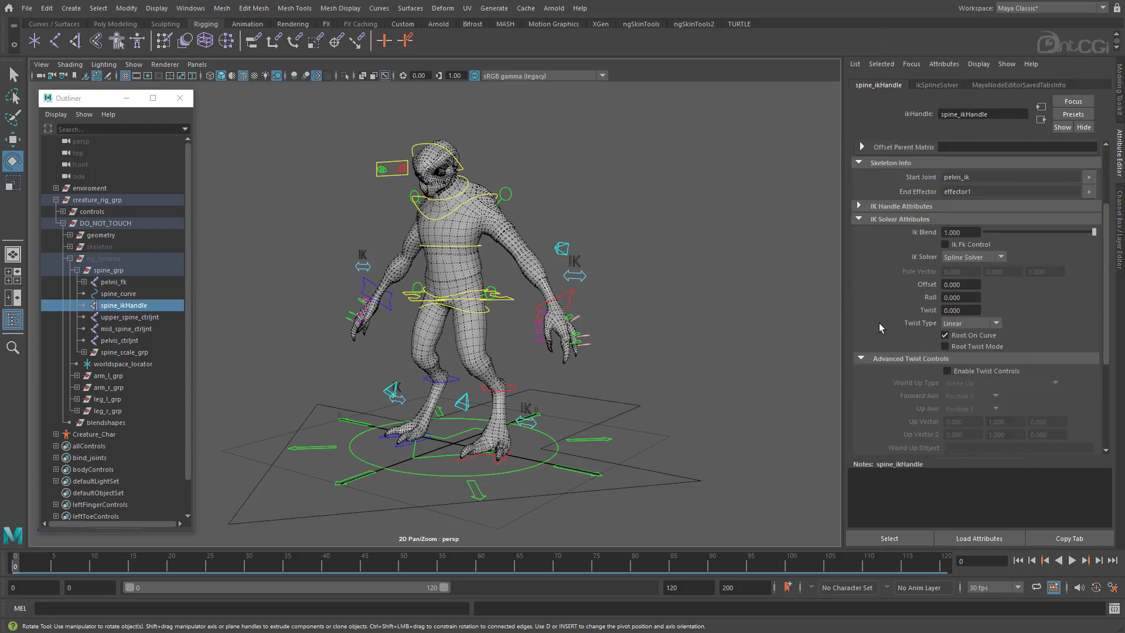
pyautogui.scroll(-2, 879, 322)
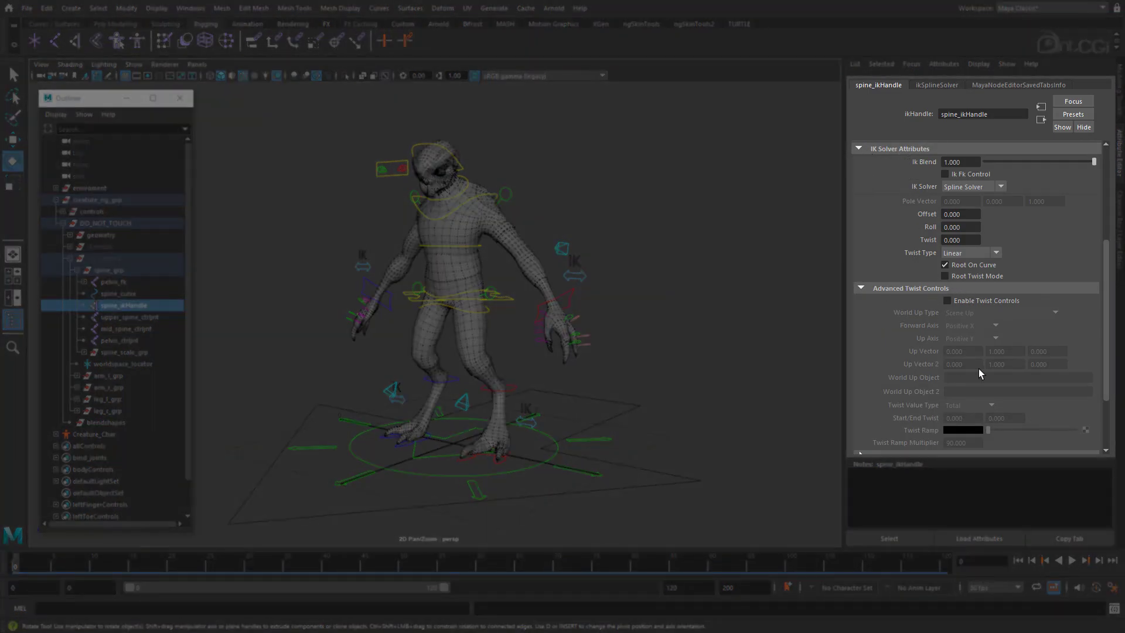
pyautogui.scroll(-2, 955, 366)
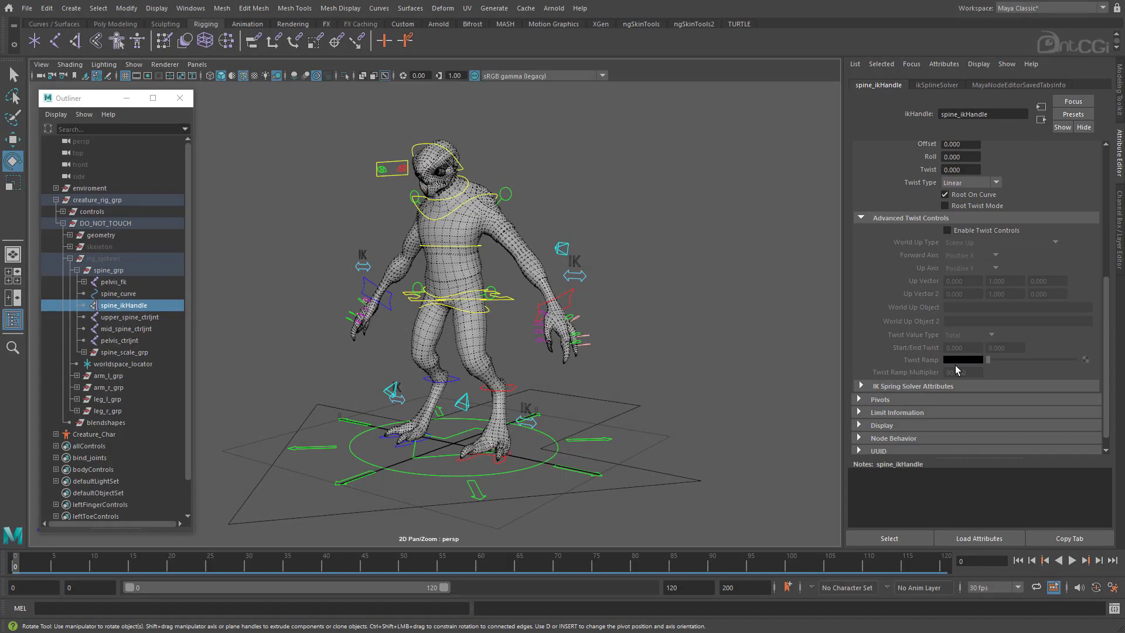
# Step: Copy spine_ikHandle's tab to a floating window and expand IK Solver Attributes and Advanced Twist Controls
pyautogui.click(1069, 538)
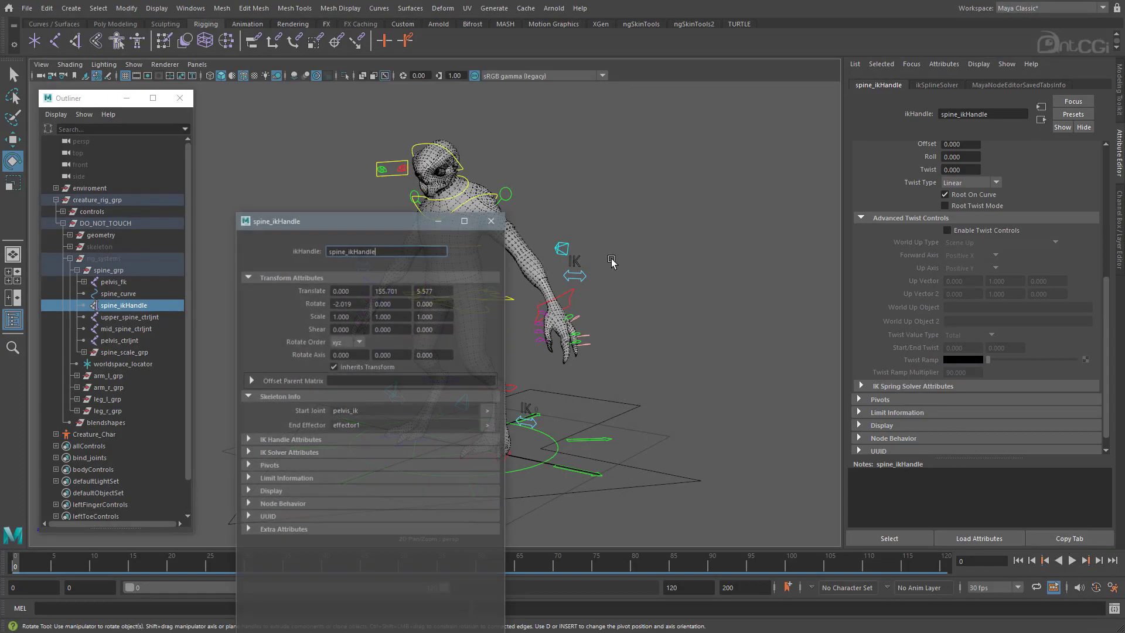
pyautogui.moveTo(390, 214); pyautogui.dragTo(892, 93)
pyautogui.hotkey('ctrl', 'a')
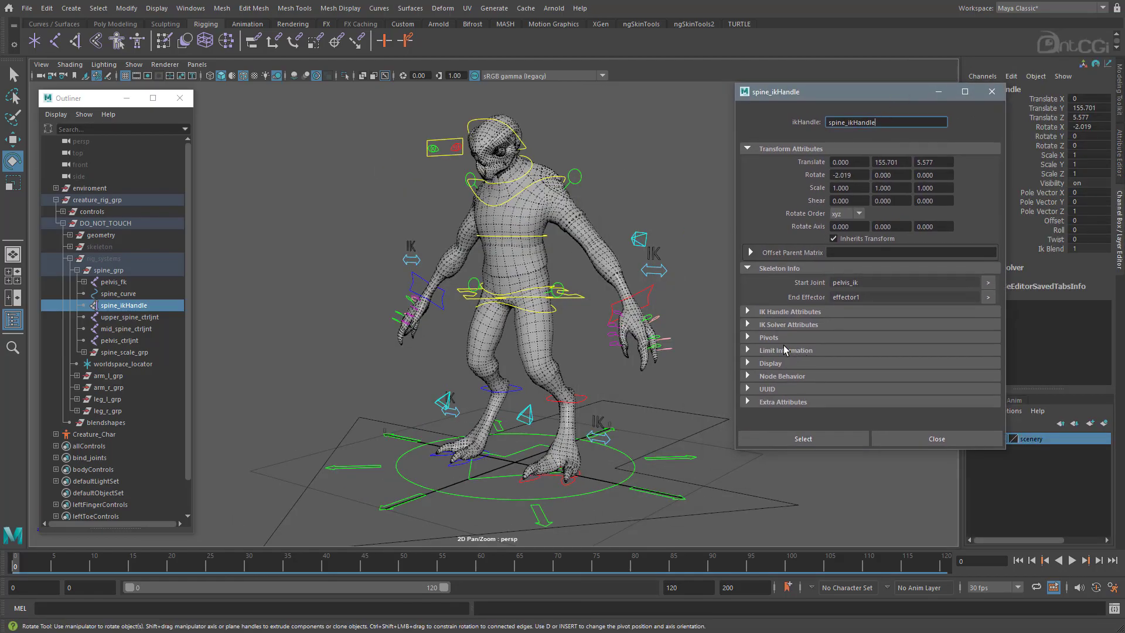
pyautogui.click(748, 324)
pyautogui.scroll(-4, 782, 310)
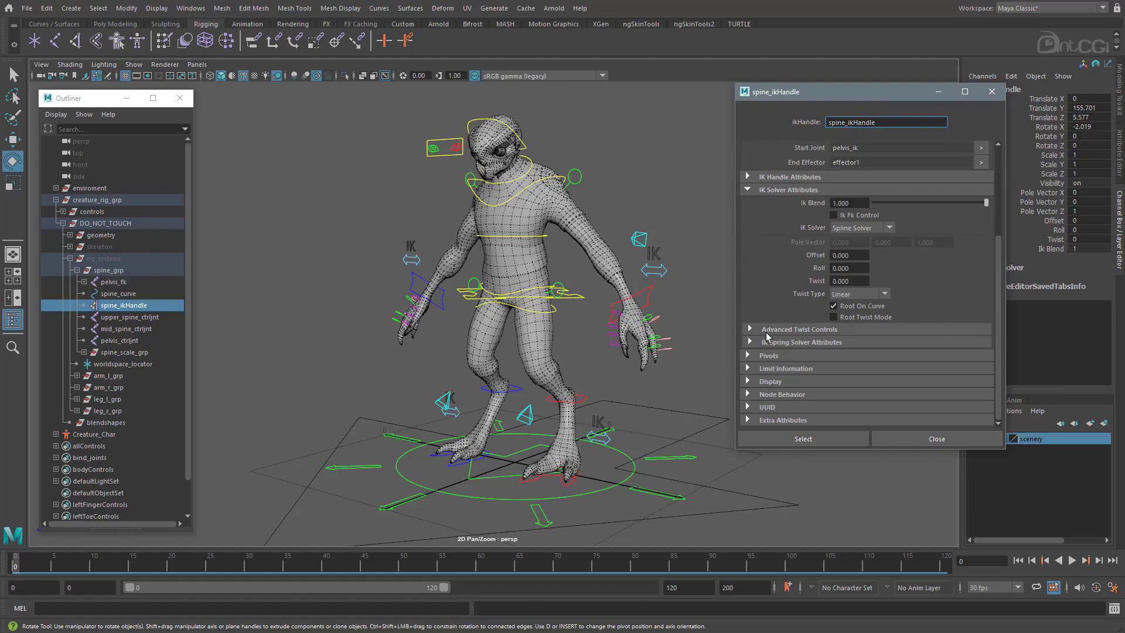
pyautogui.click(750, 330)
pyautogui.scroll(-5, 804, 336)
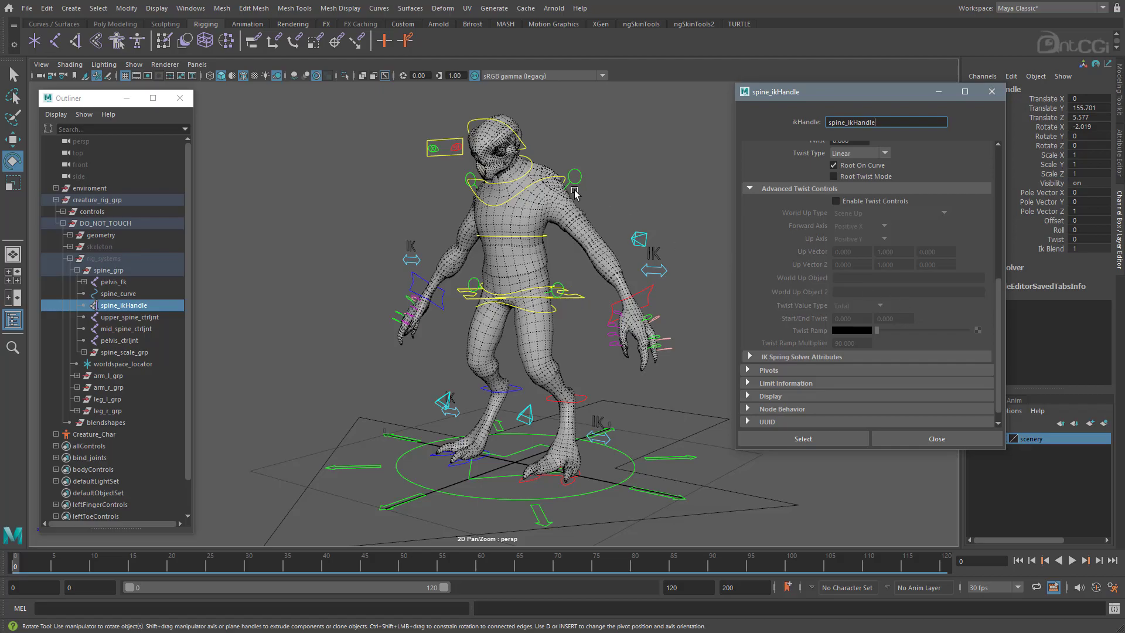
pyautogui.keyDown('alt'); pyautogui.moveTo(577, 196); pyautogui.dragTo(529, 196); pyautogui.keyUp('alt')
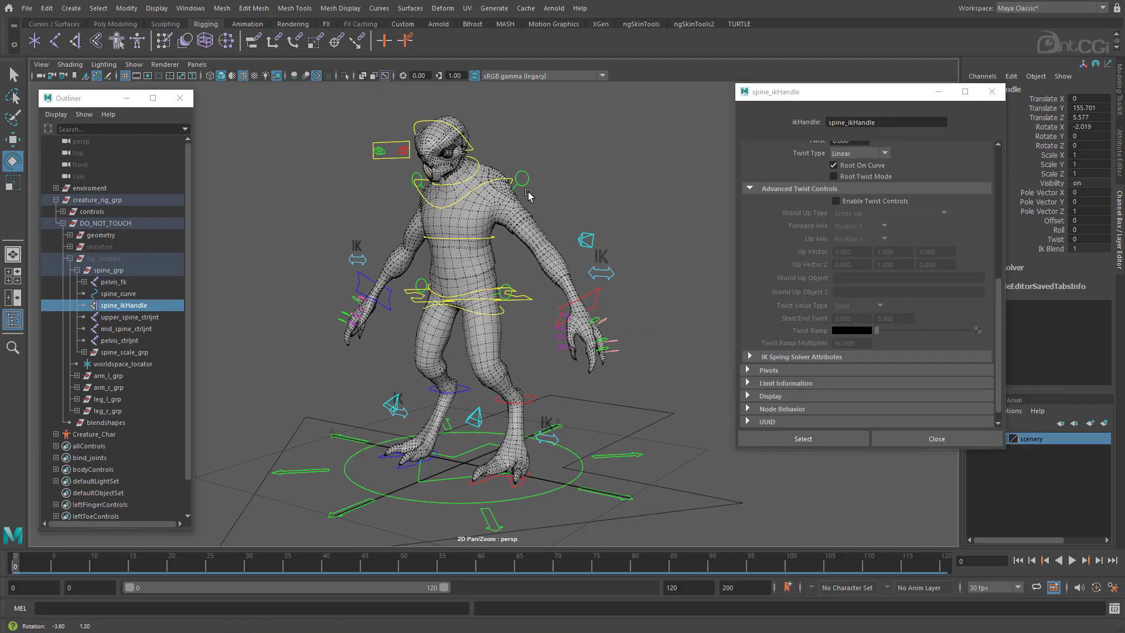
# Step: Hide polygons, set allControls' Rig Systems and Skeleton to Show, and reselect spine_ikHandle
pyautogui.click(134, 65)
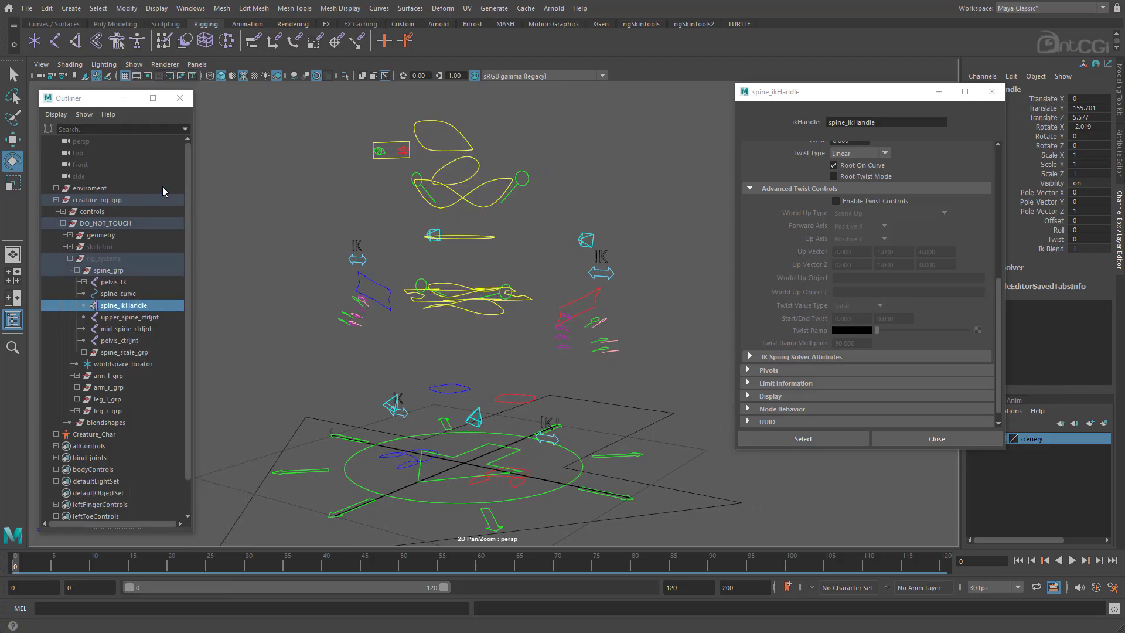
pyautogui.click(563, 450)
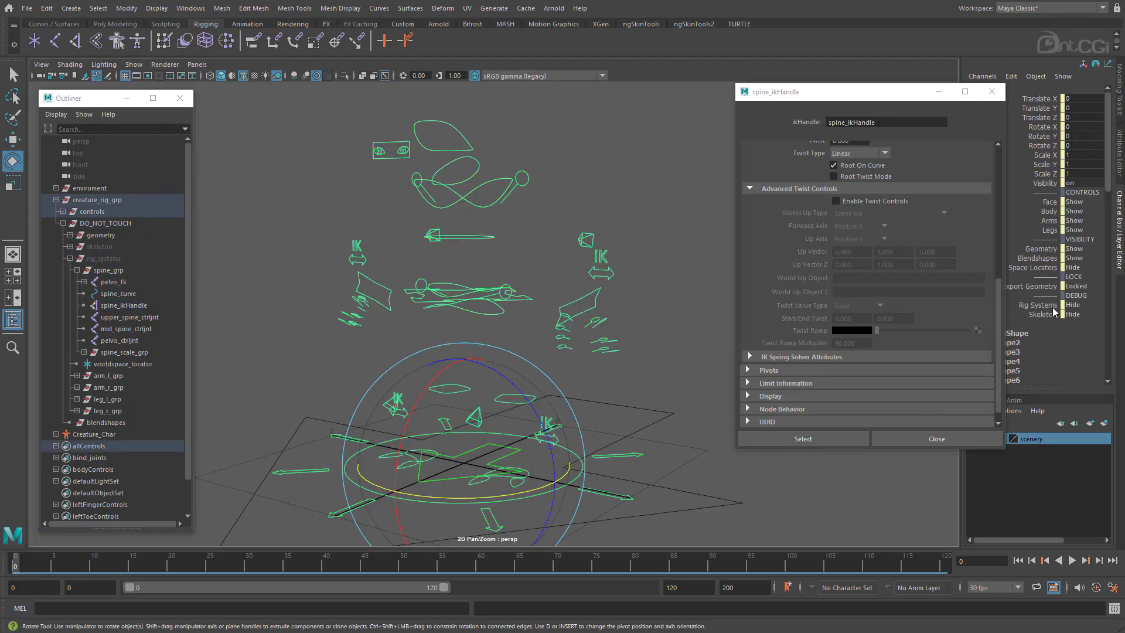
pyautogui.moveTo(1049, 305); pyautogui.dragTo(1048, 315)
pyautogui.moveTo(500, 329); pyautogui.dragTo(561, 323, button='middle')
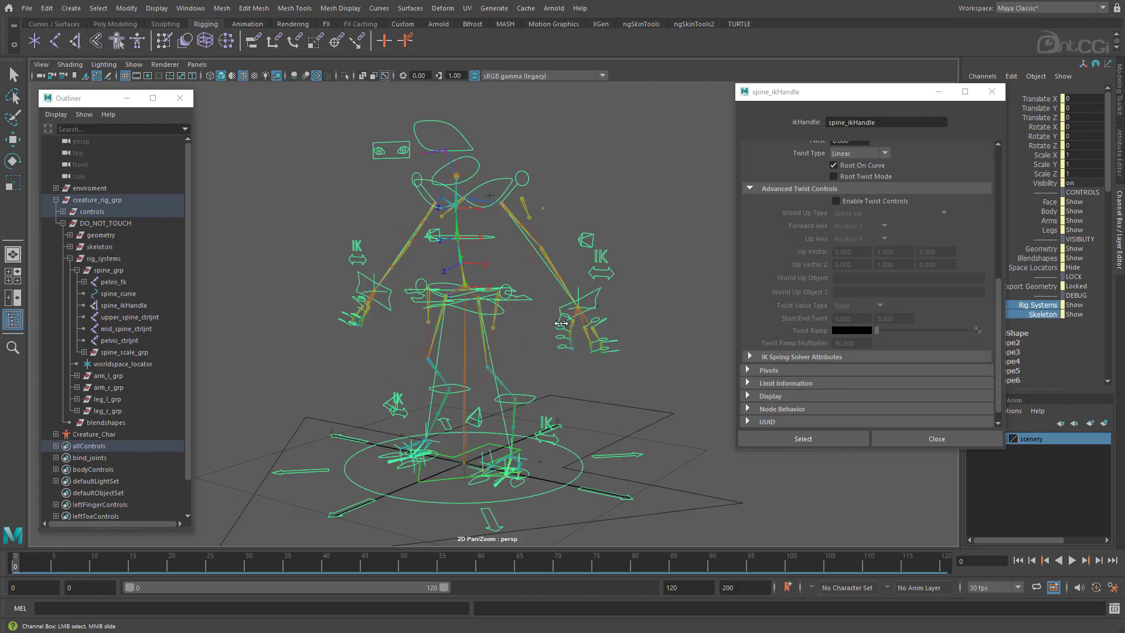
pyautogui.keyDown('alt'); pyautogui.moveTo(340, 287); pyautogui.dragTo(459, 272, button='right'); pyautogui.keyUp('alt')
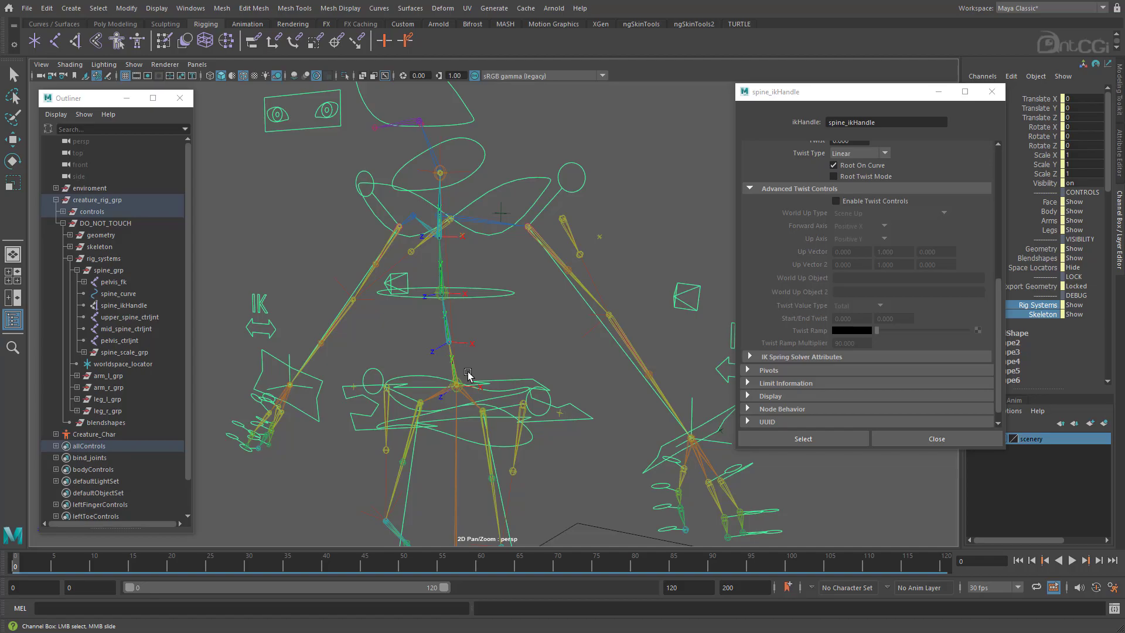
pyautogui.click(452, 175)
pyautogui.press('e')
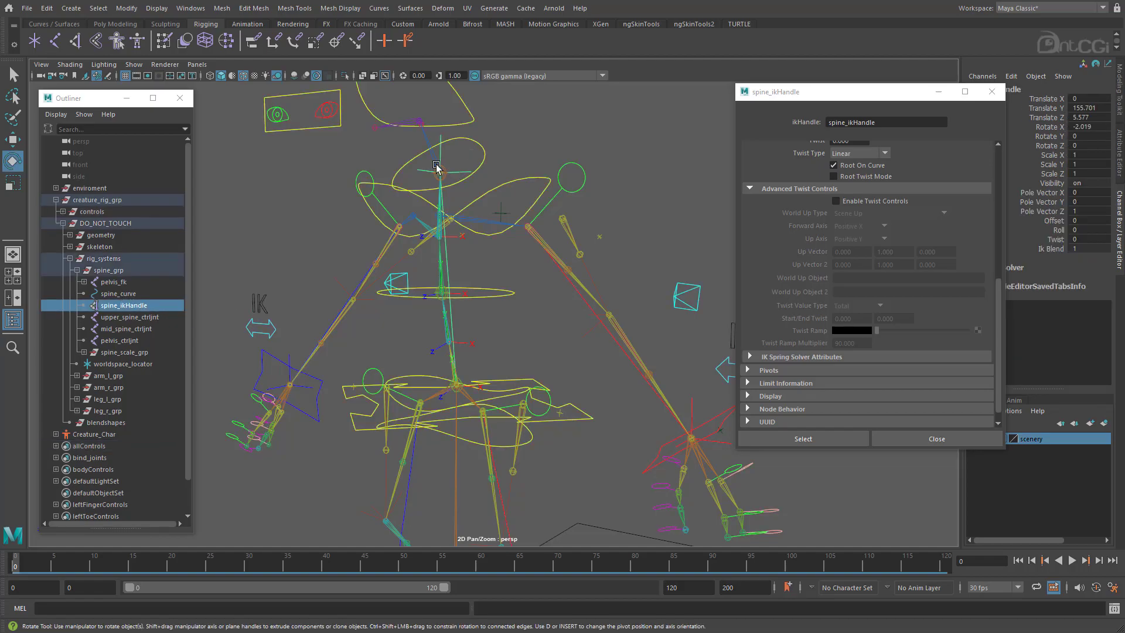
# Step: Check Enable Twist Controls, then test-rotate shoulder_ctrl and undo it
pyautogui.click(879, 203)
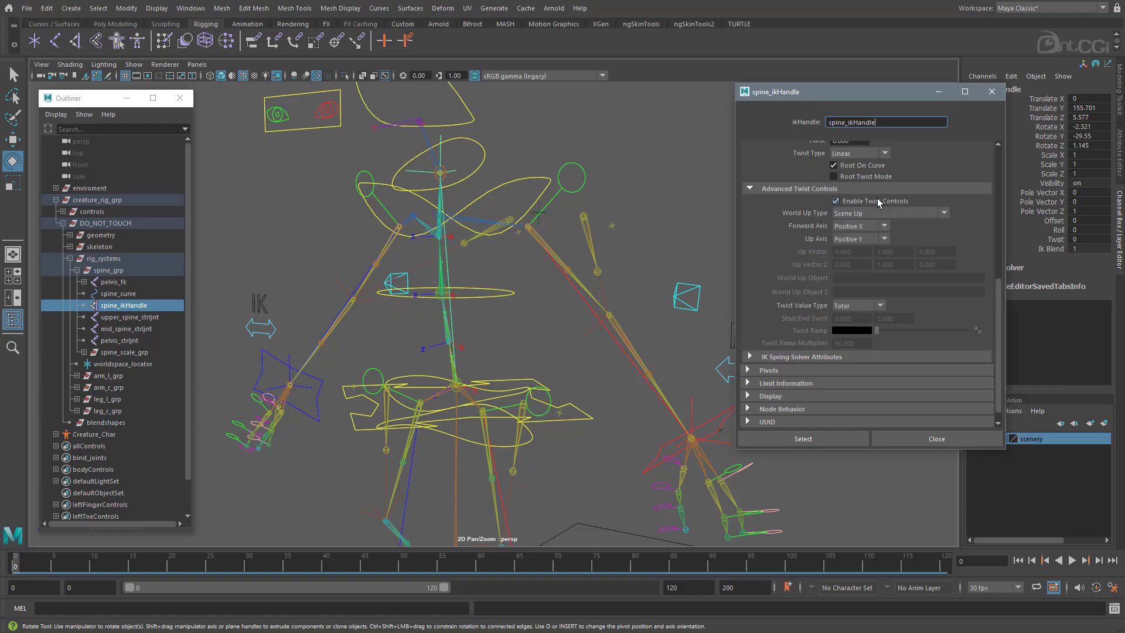
pyautogui.click(514, 176)
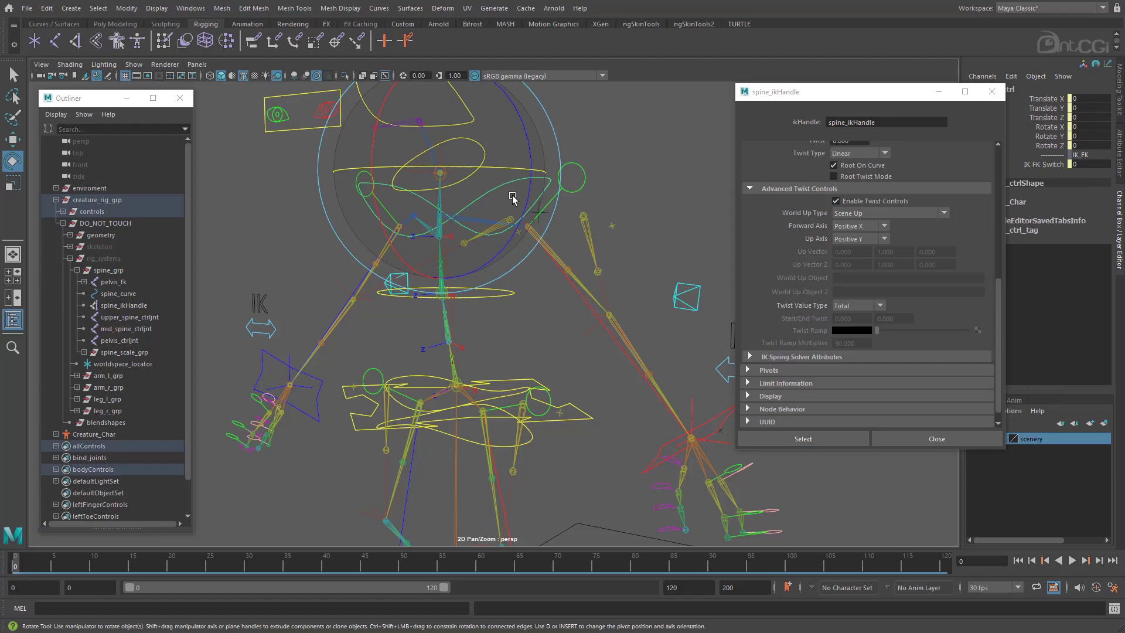
pyautogui.moveTo(510, 177)
pyautogui.mouseDown()
pyautogui.moveTo(522, 176)
pyautogui.moveTo(485, 182)
pyautogui.moveTo(496, 188)
pyautogui.mouseUp()
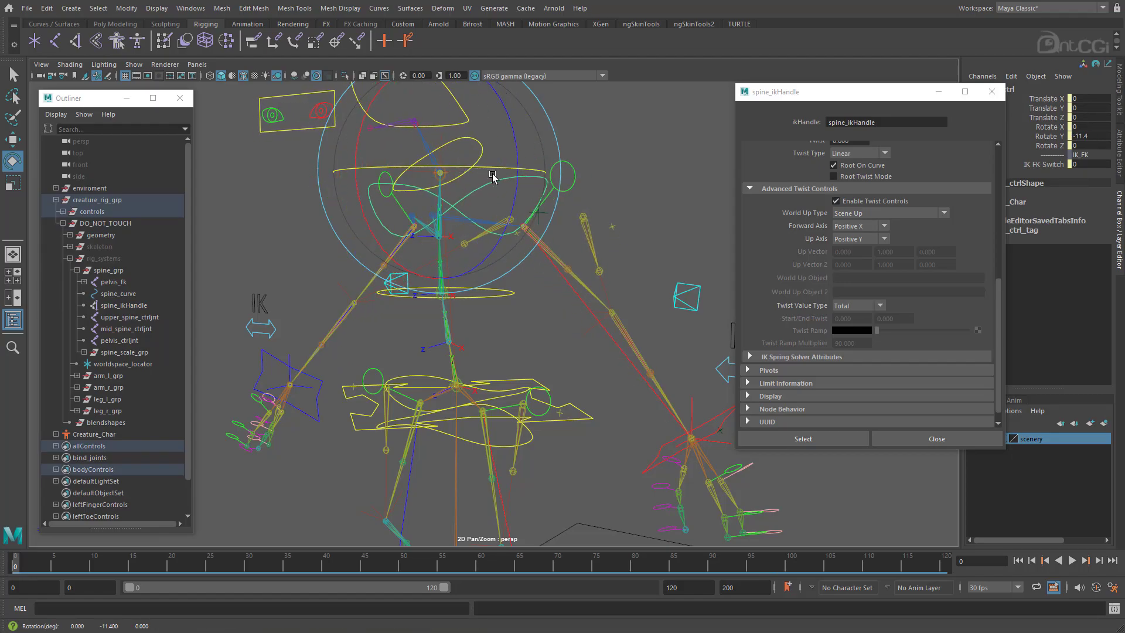
pyautogui.hotkey('ctrl', 'z')
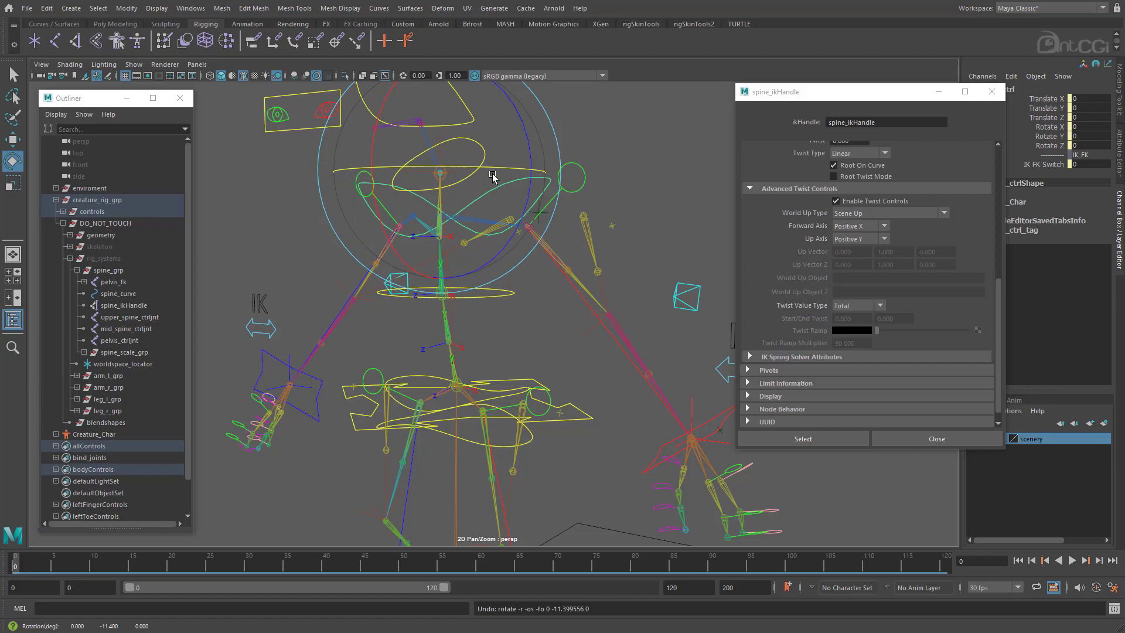
# Step: Turn Show > Polygons back on, then test-twist the upper-body and hip controls, undoing each
pyautogui.click(133, 64)
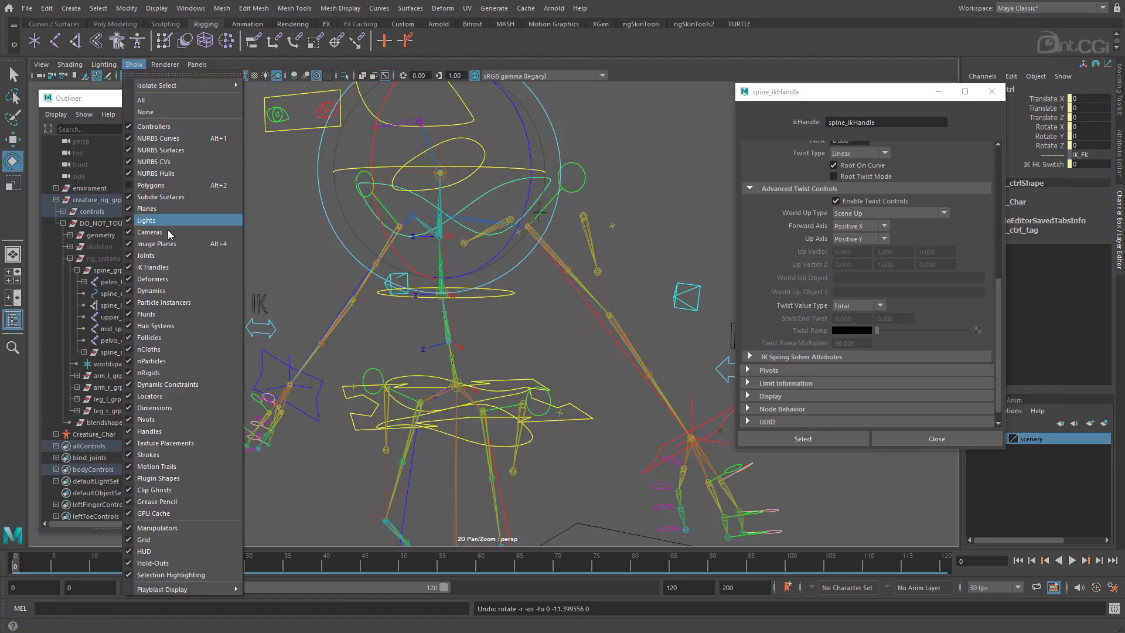
pyautogui.click(161, 186)
pyautogui.moveTo(536, 200); pyautogui.dragTo(490, 229)
pyautogui.hotkey('ctrl', 'z')
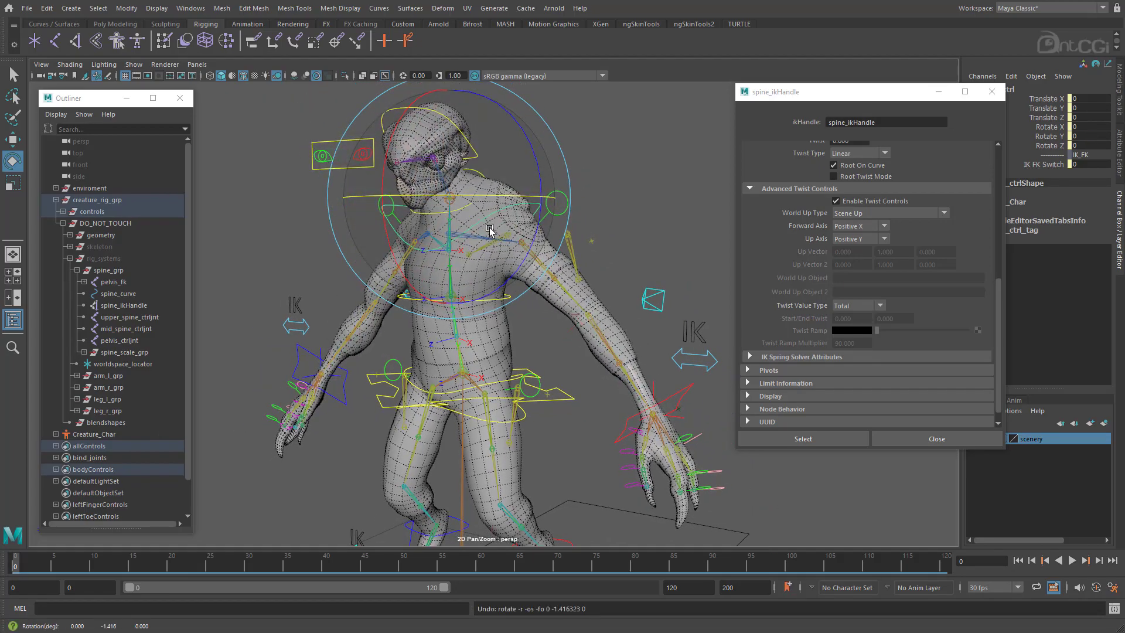
pyautogui.click(527, 416)
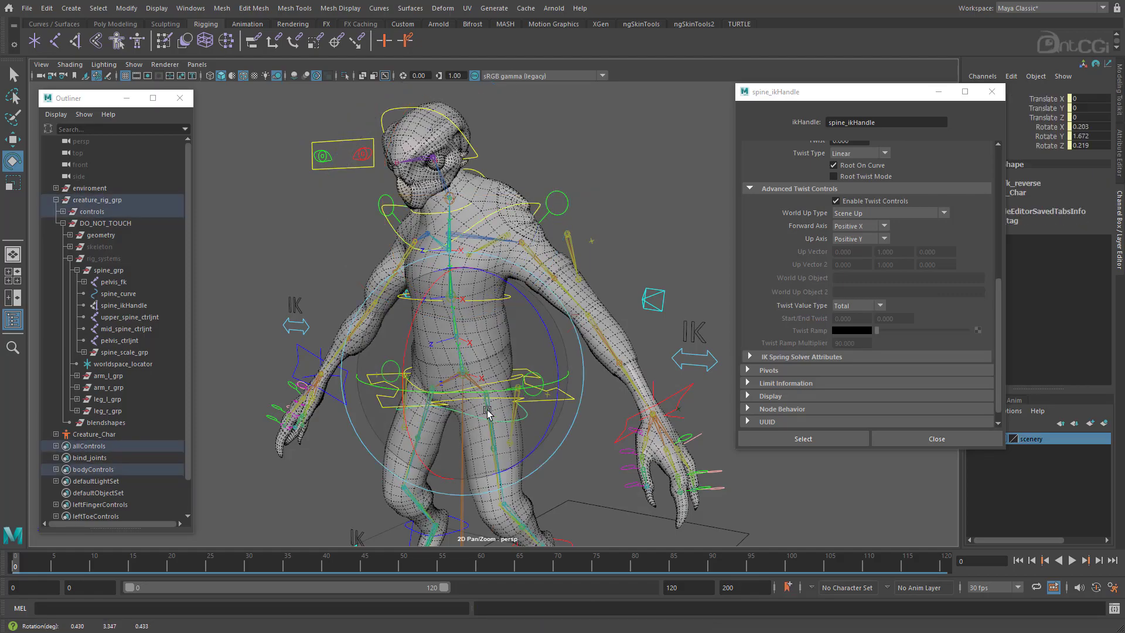
pyautogui.moveTo(485, 407)
pyautogui.mouseDown()
pyautogui.moveTo(474, 402)
pyautogui.moveTo(488, 390)
pyautogui.mouseUp()
pyautogui.hotkey('ctrl', 'z')
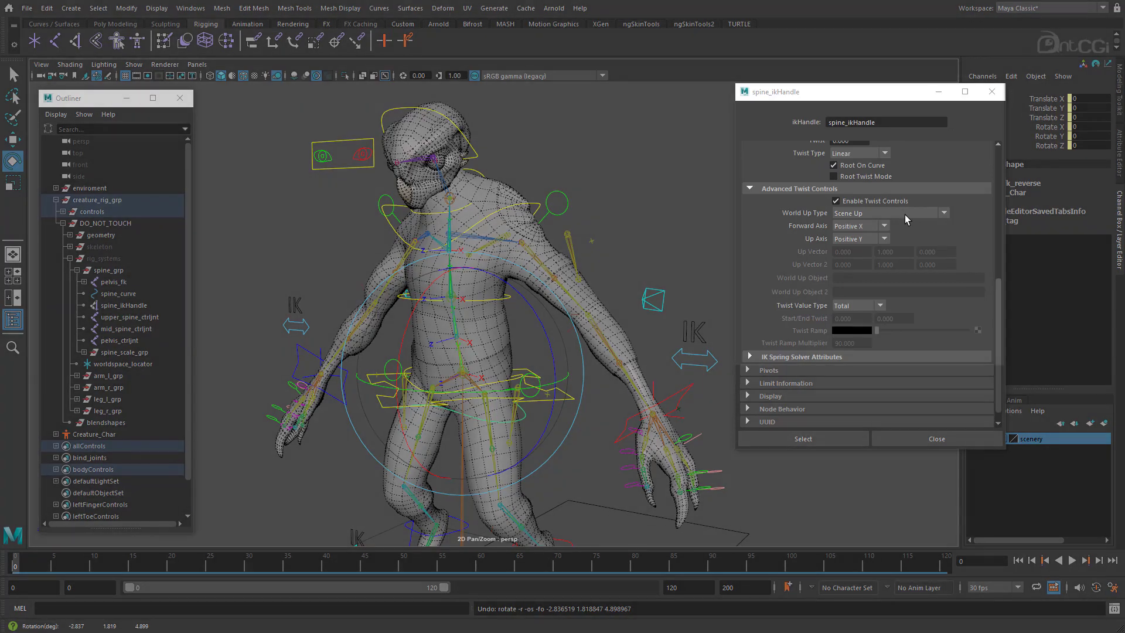
# Step: Pick Object Rotation Up (Start/End) from the World Up Type dropdown in Advanced Twist Controls
pyautogui.click(905, 215)
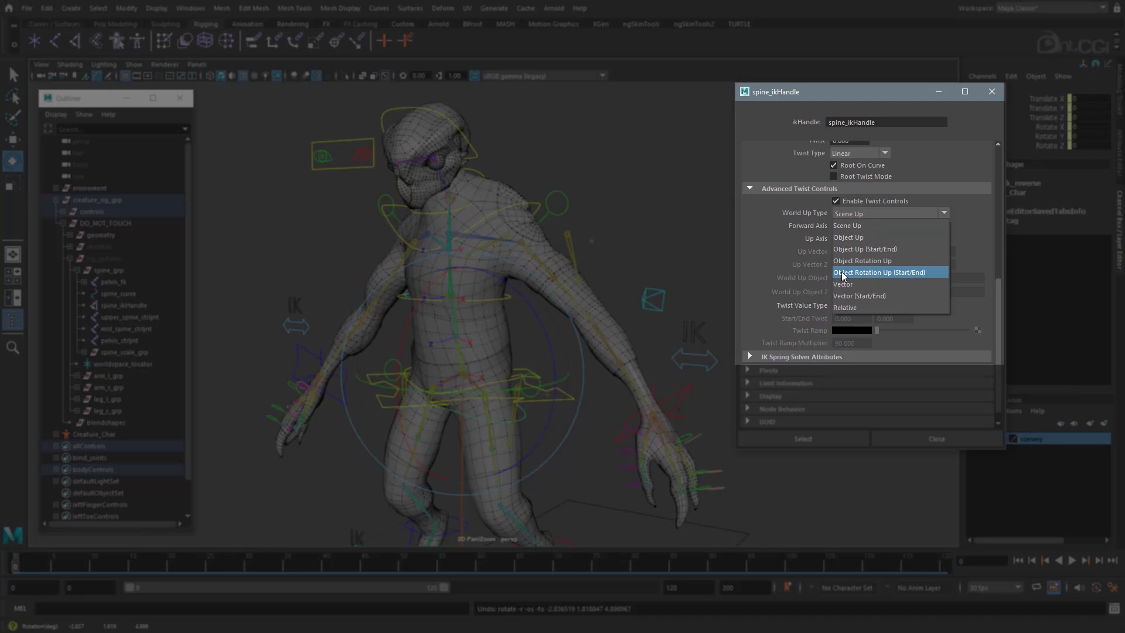
pyautogui.click(923, 272)
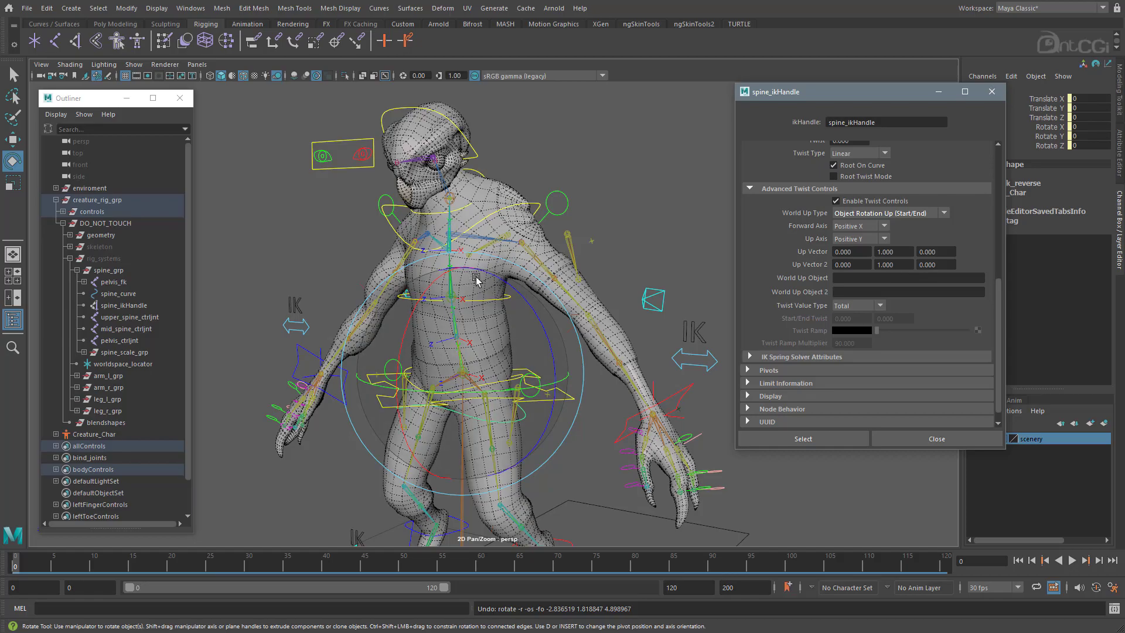
# Step: Turn off Polygons display in the viewport and select the spine IK handle
pyautogui.click(133, 64)
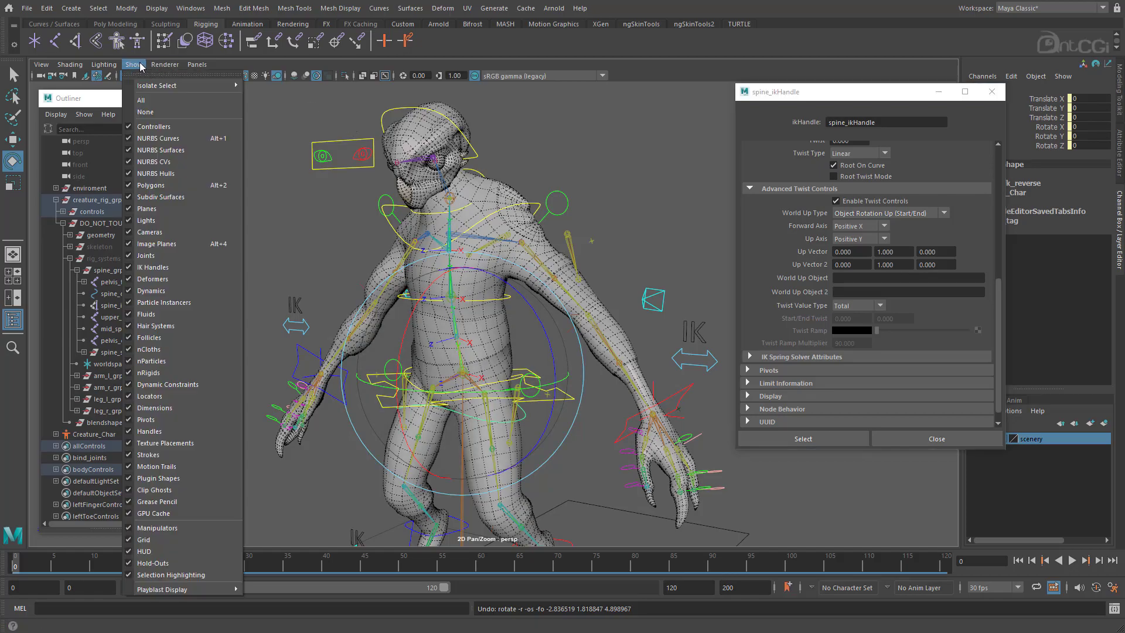
pyautogui.click(161, 186)
pyautogui.click(427, 200)
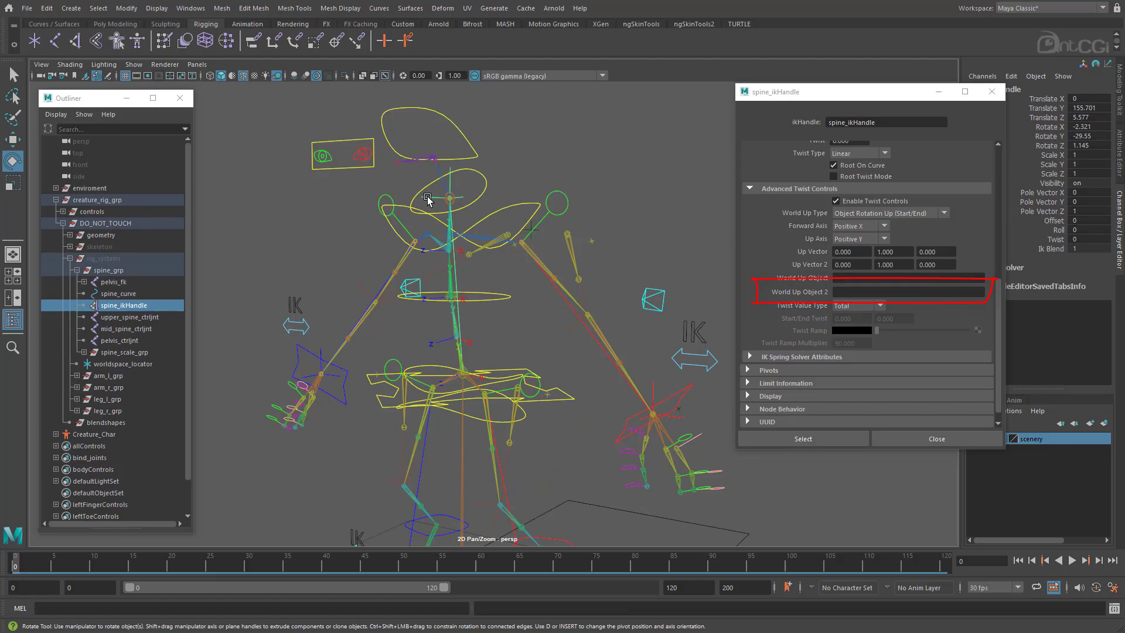
# Step: Paste shoulder_ctrl's name into the IK handle's World Up Object 2 field
pyautogui.click(514, 210)
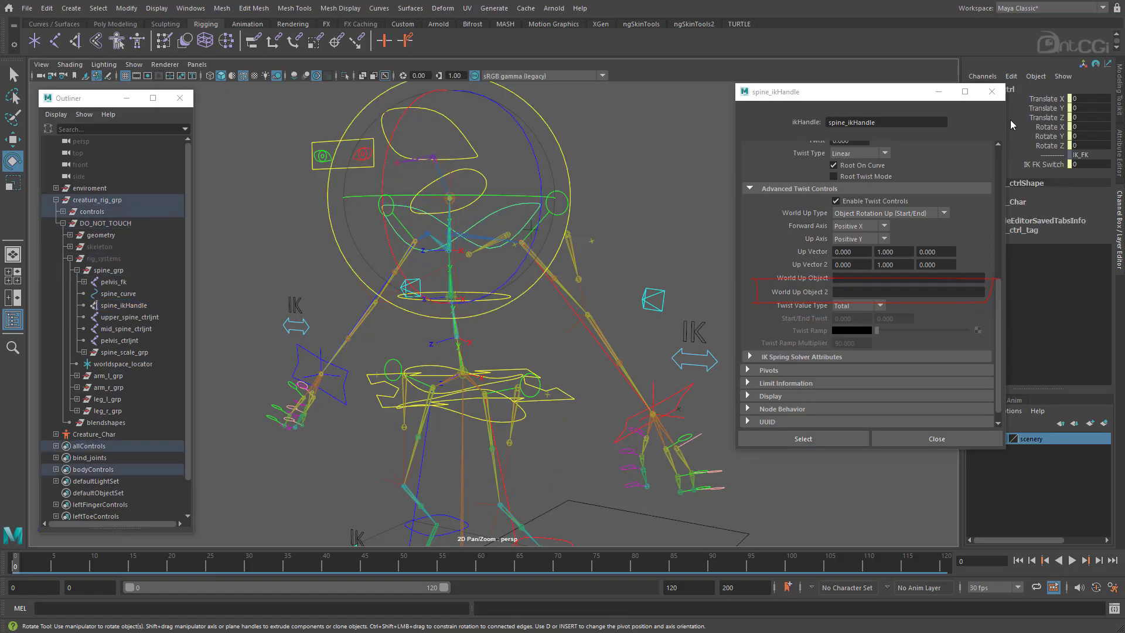
pyautogui.moveTo(875, 99); pyautogui.dragTo(820, 86)
pyautogui.click(1016, 91)
pyautogui.hotkey('ctrl', 'c')
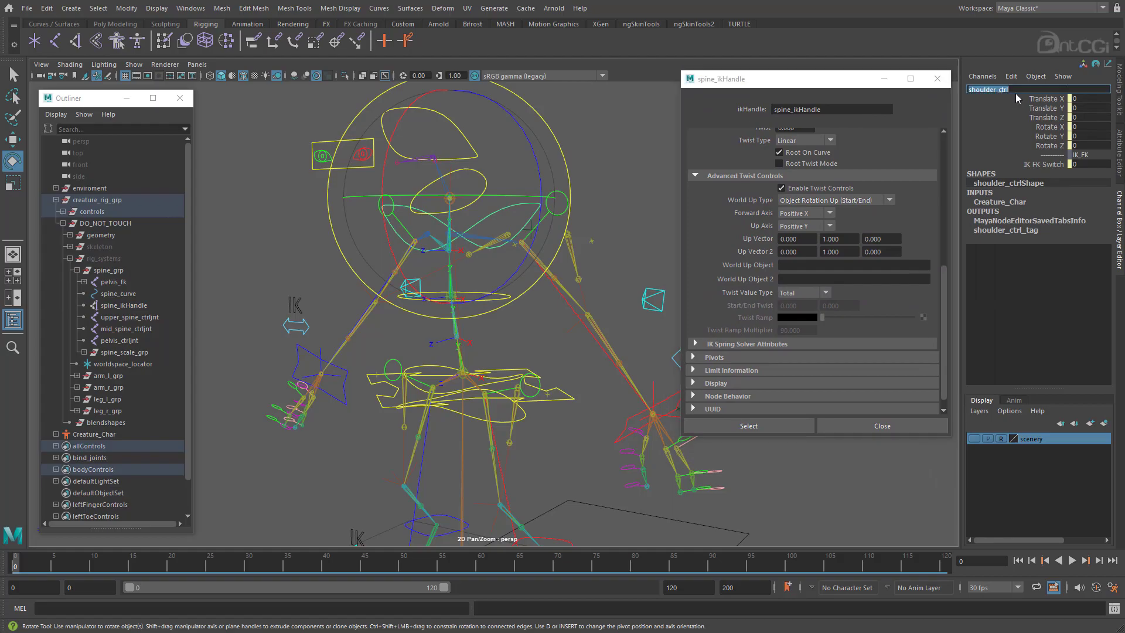
pyautogui.click(796, 278)
pyautogui.hotkey('ctrl', 'v')
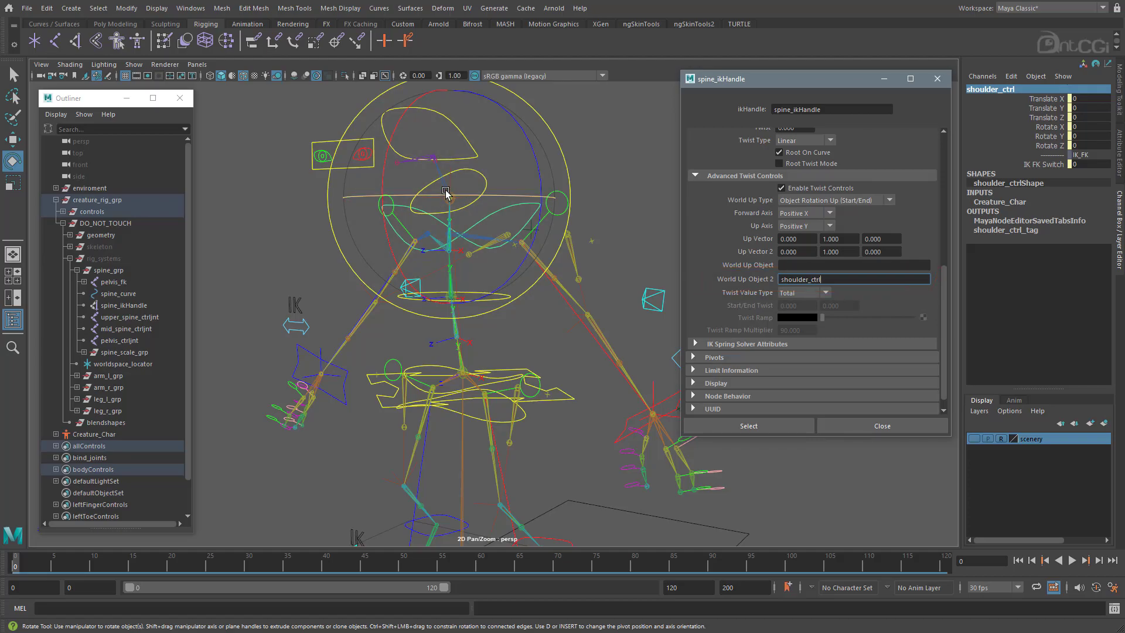
# Step: Select hip_ctrl, undoing an accidental cog_ctrl rotation along the way
pyautogui.click(474, 417)
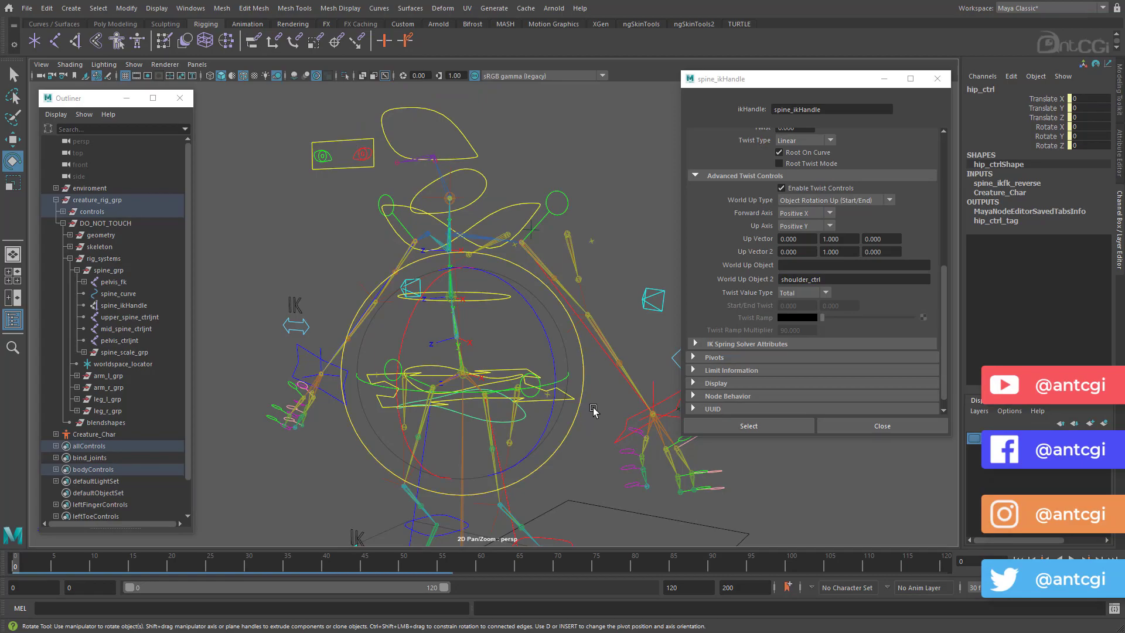
pyautogui.click(593, 412)
pyautogui.click(472, 407)
pyautogui.moveTo(472, 406); pyautogui.dragTo(478, 417)
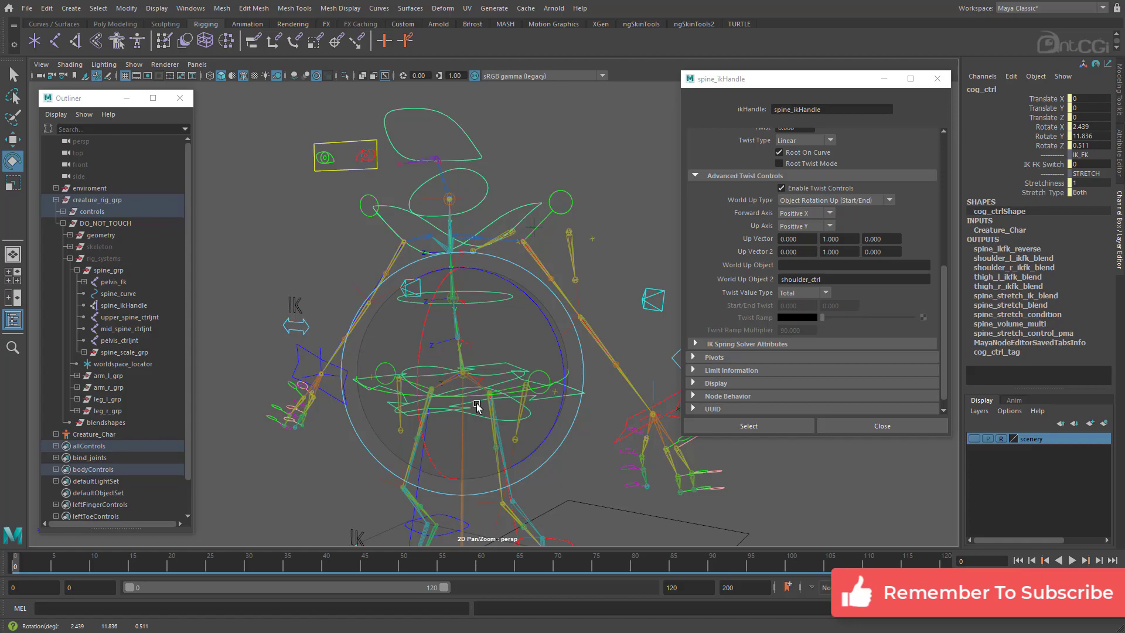
pyautogui.hotkey('ctrl', 'z')
pyautogui.click(529, 418)
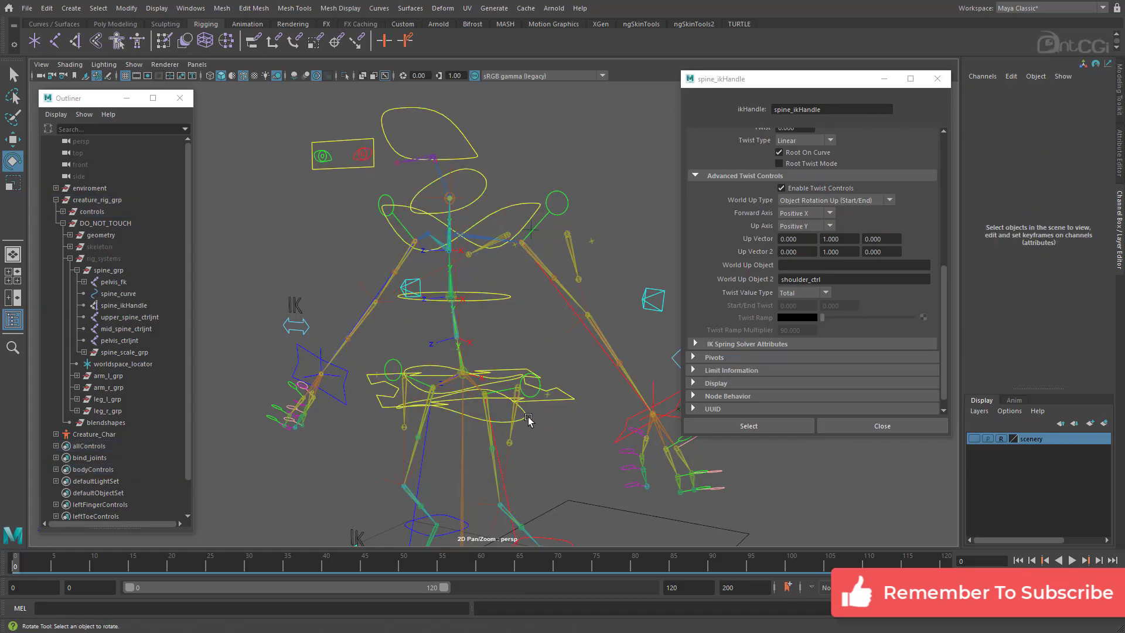
pyautogui.click(523, 413)
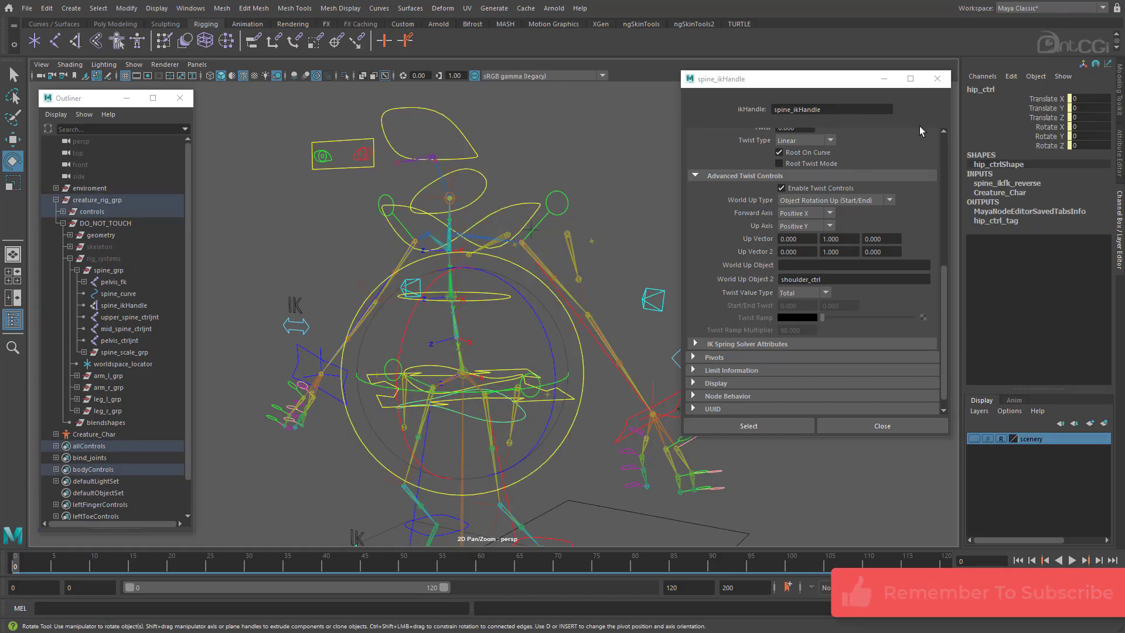
# Step: Copy hip_ctrl's name from the Channel Box and commit it as World Up Object
pyautogui.doubleClick(990, 90)
pyautogui.hotkey('ctrl', 'c')
pyautogui.click(795, 266)
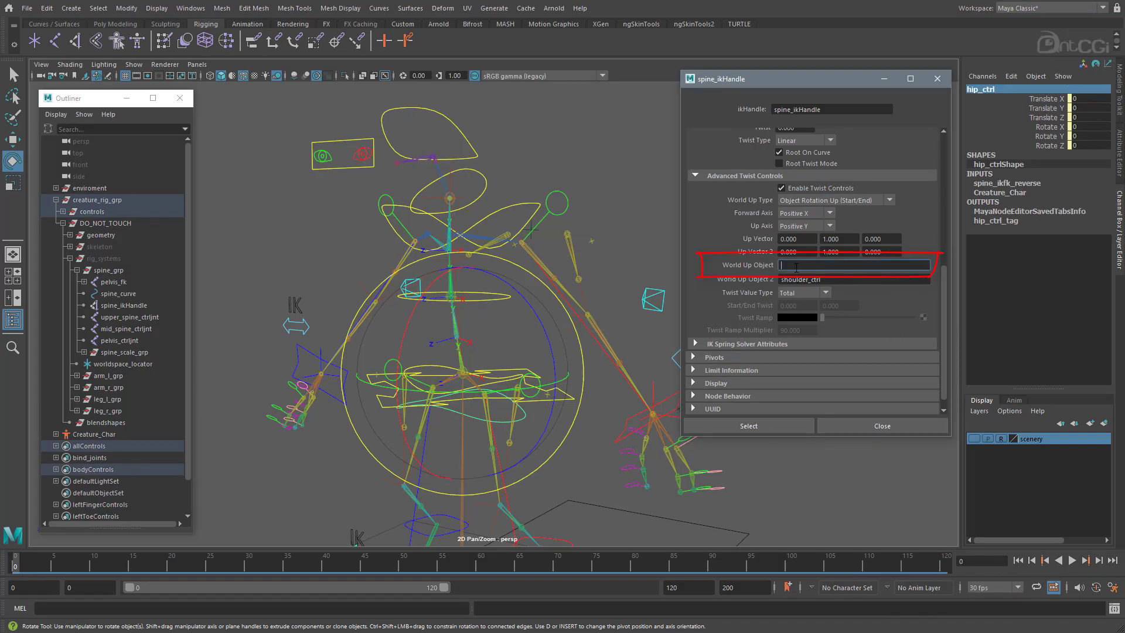
pyautogui.hotkey('ctrl', 'v')
pyautogui.press('Return')
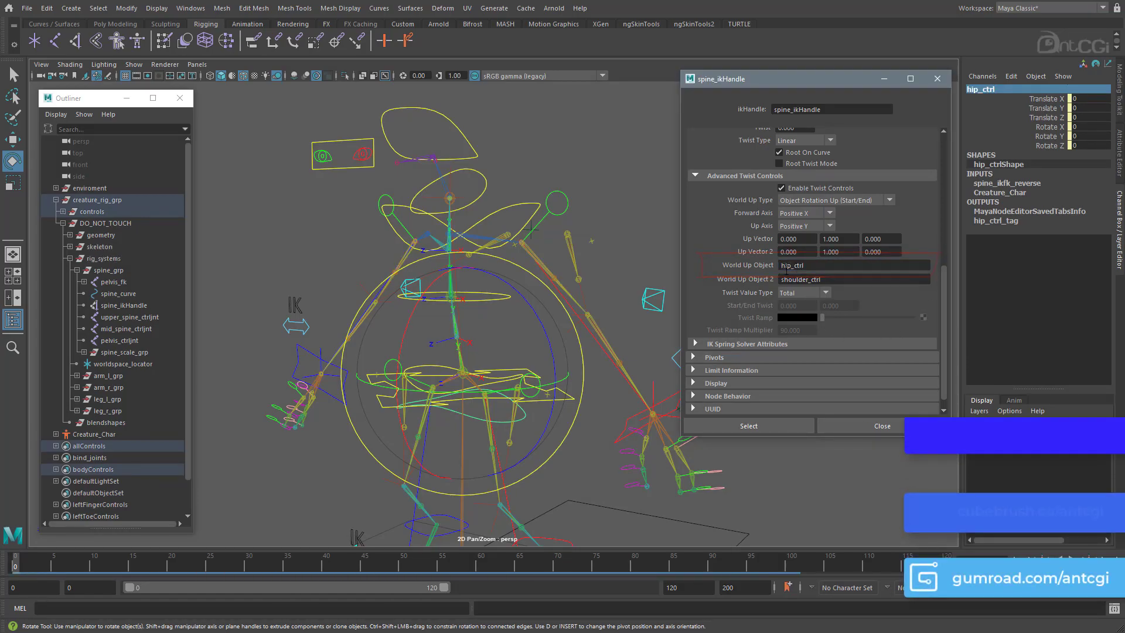
pyautogui.click(513, 212)
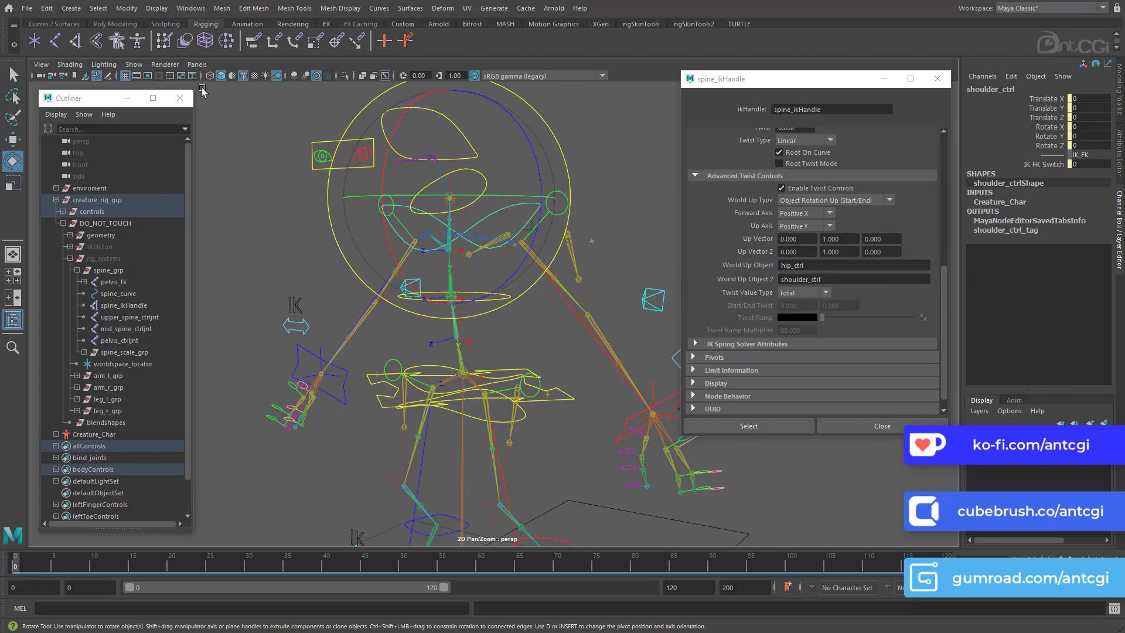
# Step: Show polygons again, twist shoulder_ctrl, and rotate hip_ctrl to 2.536, -6.12, -1.1
pyautogui.click(135, 64)
pyautogui.click(155, 183)
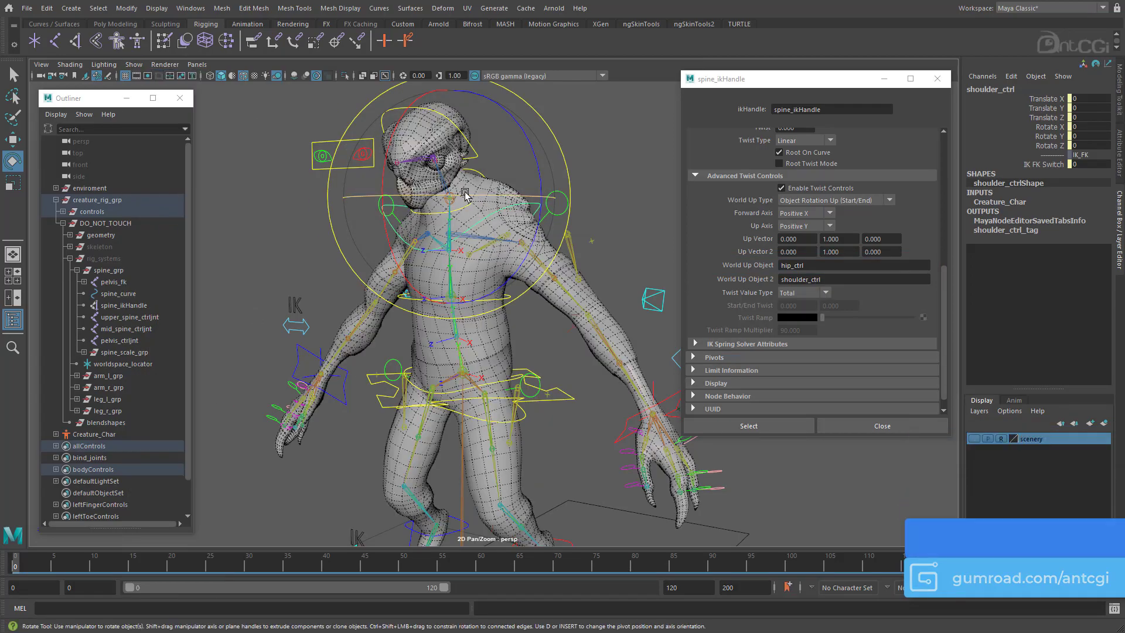
pyautogui.moveTo(464, 193); pyautogui.dragTo(417, 184)
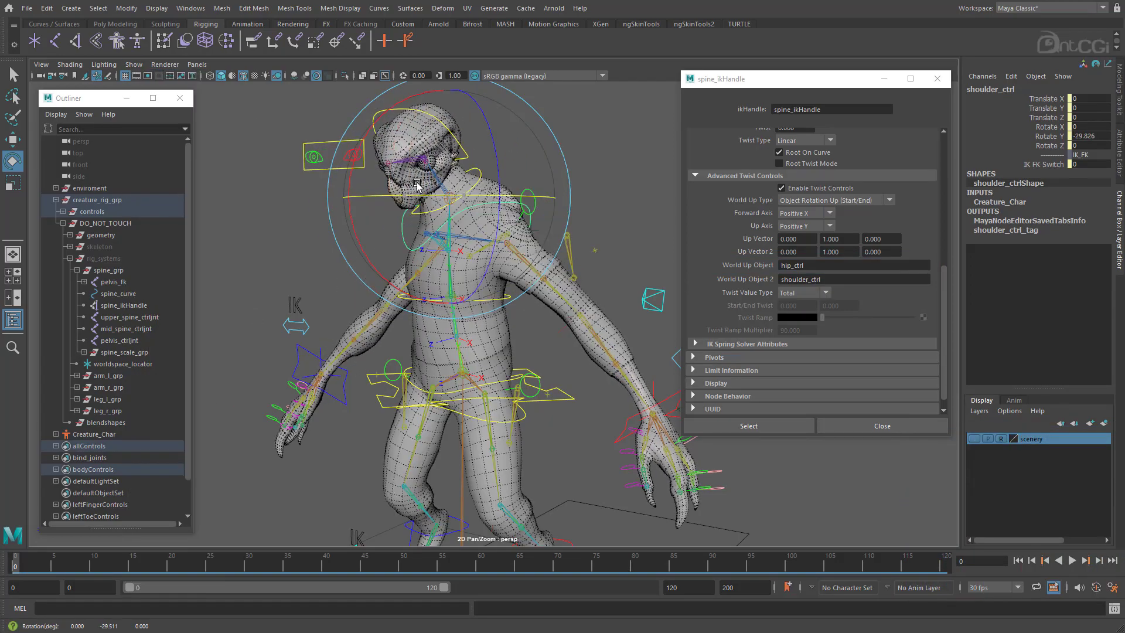
pyautogui.click(530, 399)
pyautogui.moveTo(530, 398); pyautogui.dragTo(467, 402)
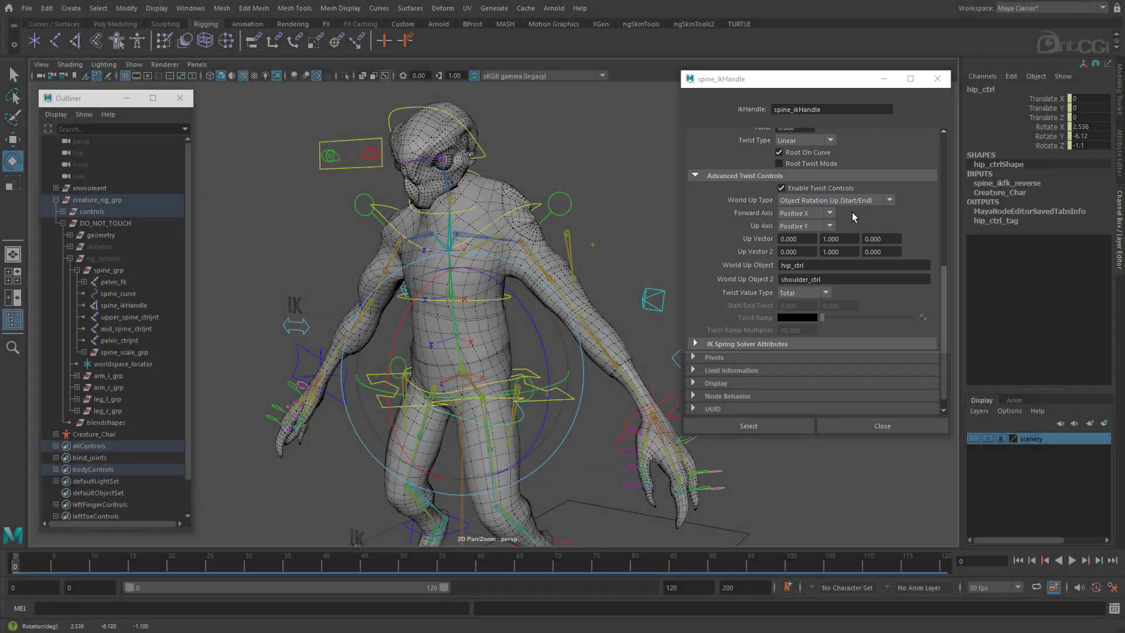
pyautogui.scroll(5, 649, 321)
pyautogui.scroll(3, 649, 320)
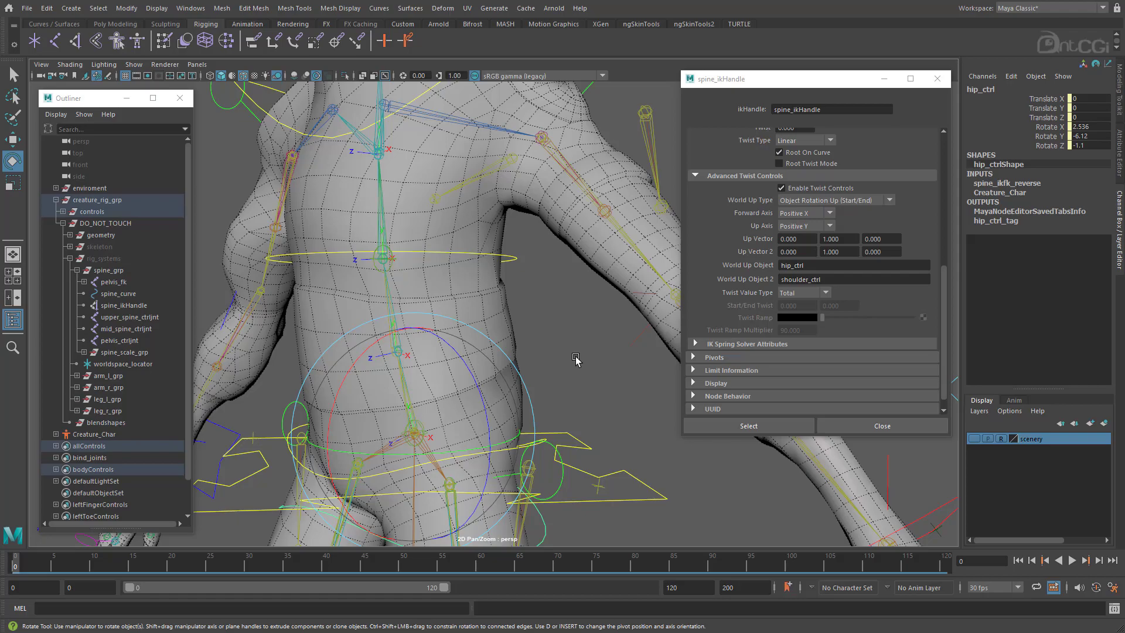
pyautogui.click(576, 359)
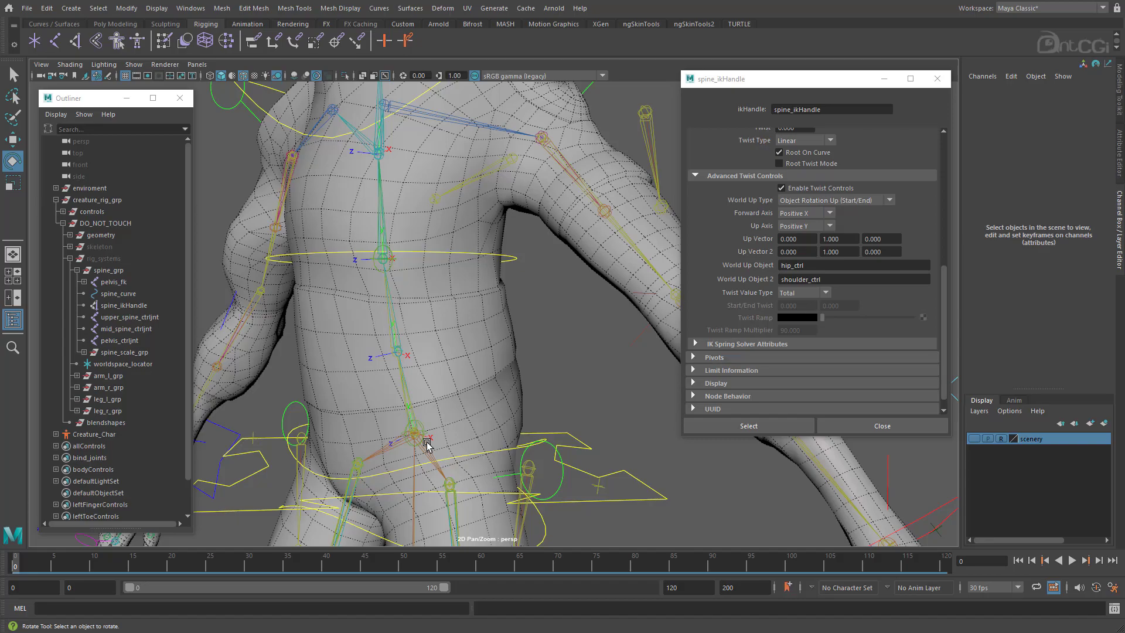
pyautogui.scroll(-3, 615, 322)
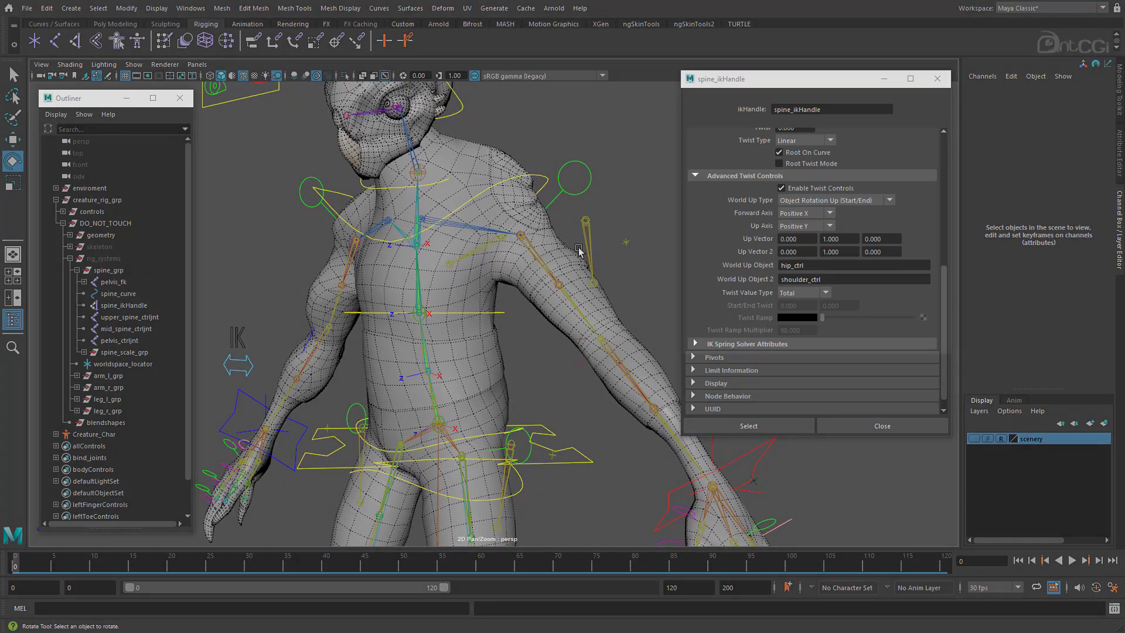
# Step: Set the spine IK handle's Forward Axis to Positive Y and Up Axis to Positive Z
pyautogui.click(817, 212)
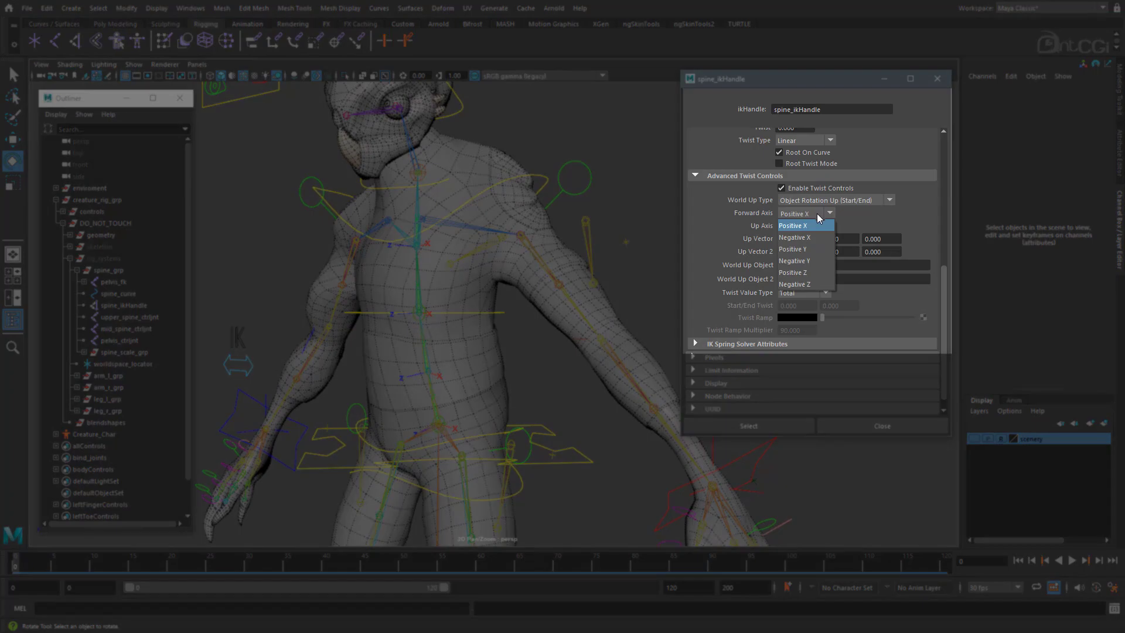
pyautogui.click(817, 248)
pyautogui.scroll(3, 426, 301)
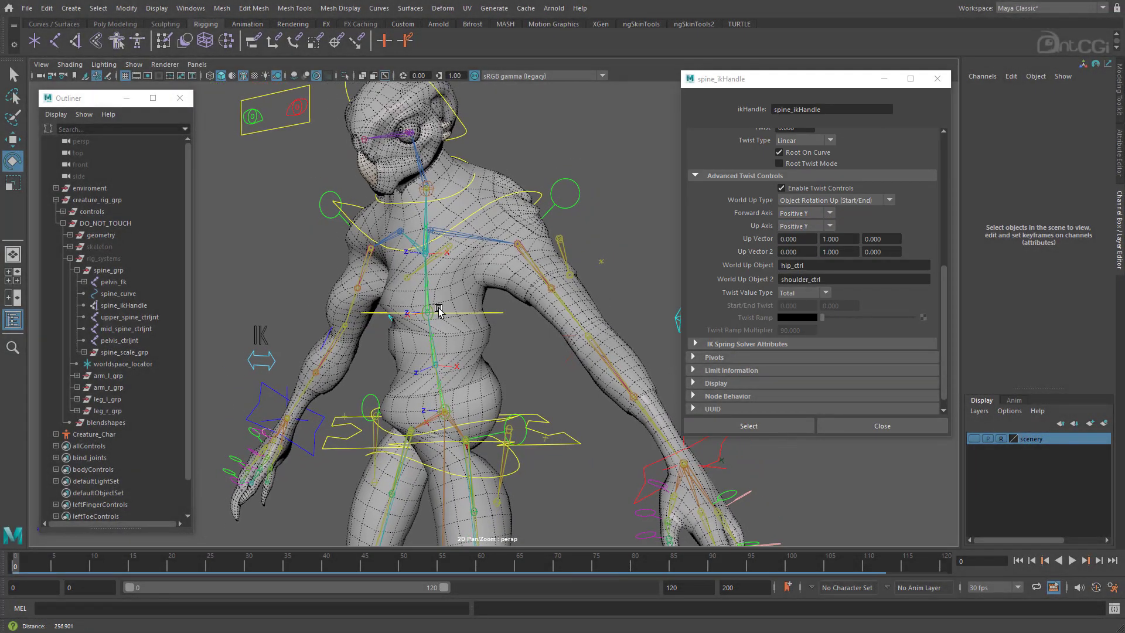
pyautogui.keyDown('alt'); pyautogui.moveTo(439, 311); pyautogui.dragTo(446, 313); pyautogui.keyUp('alt')
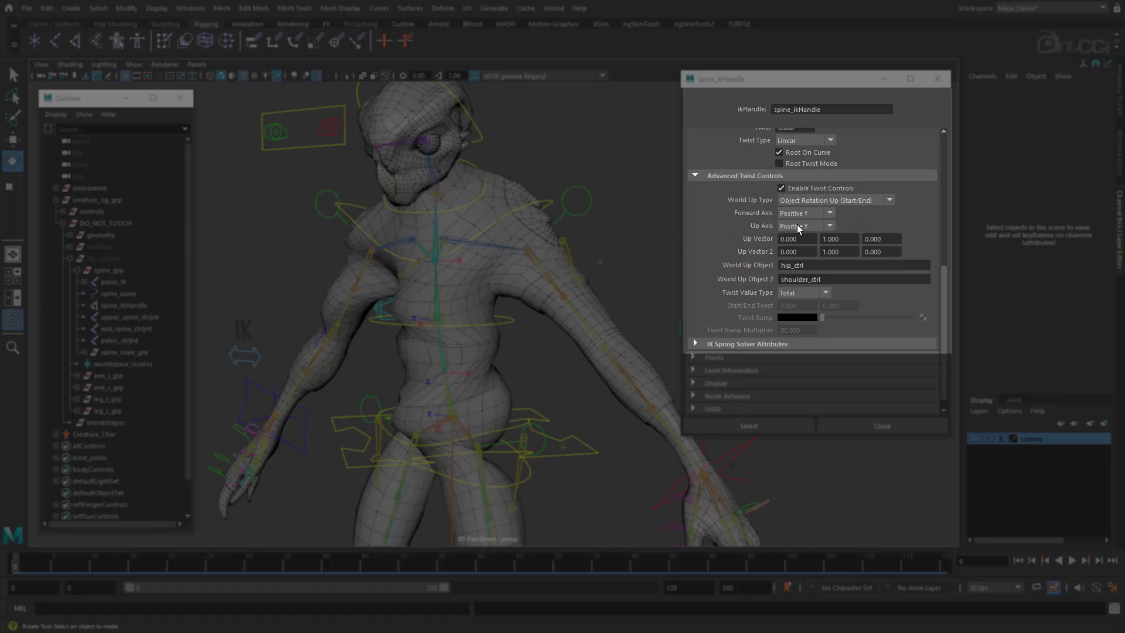
pyautogui.click(815, 227)
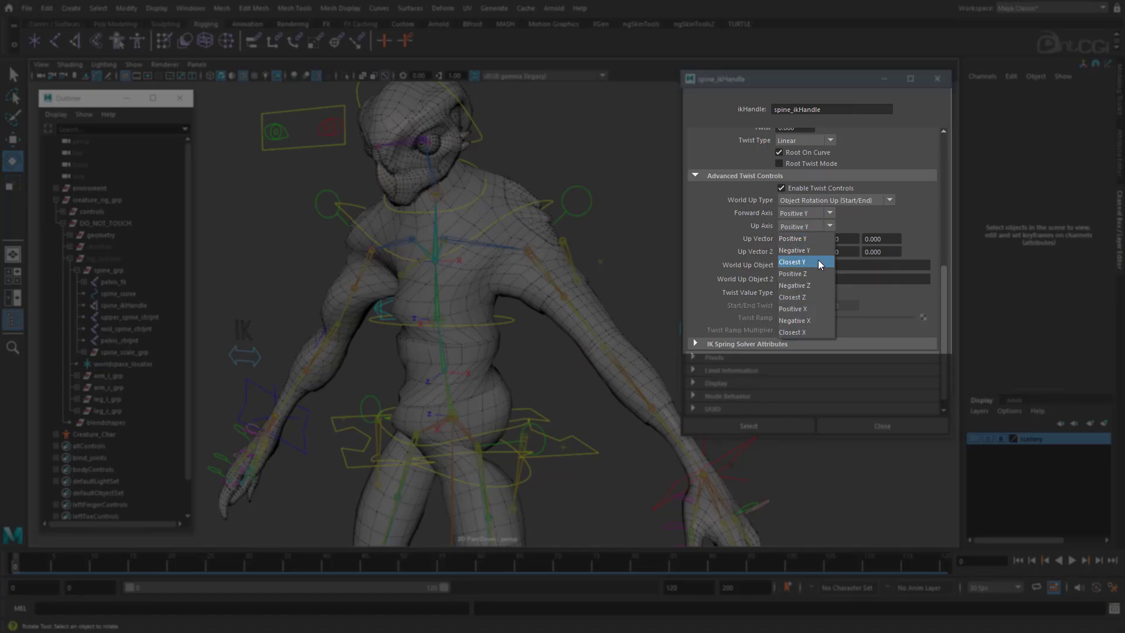
pyautogui.click(811, 274)
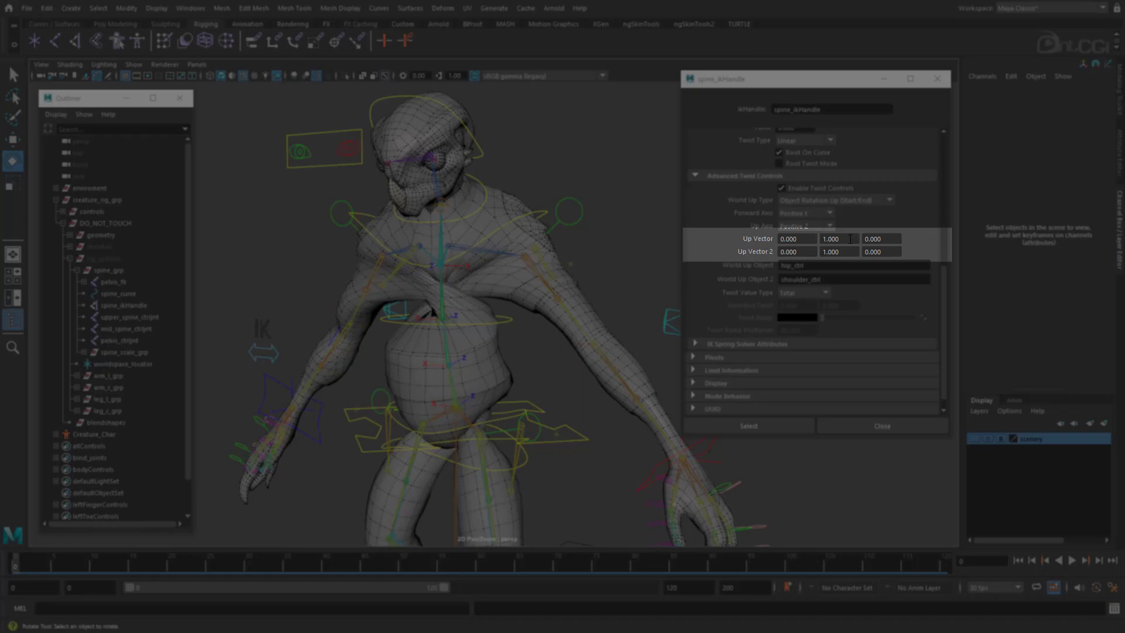
# Step: Enter 0, 0, 1 for both Up Vector and Up Vector 2 in Advanced Twist Controls
pyautogui.click(850, 239)
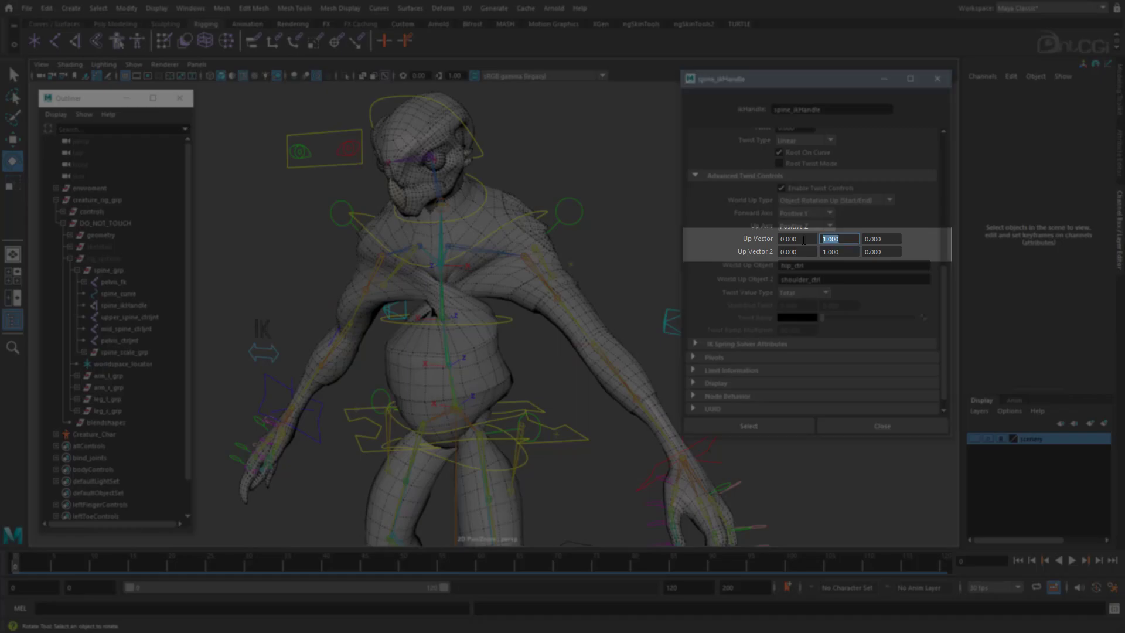
pyautogui.write('0')
pyautogui.click(850, 251)
pyautogui.write('0')
pyautogui.click(886, 239)
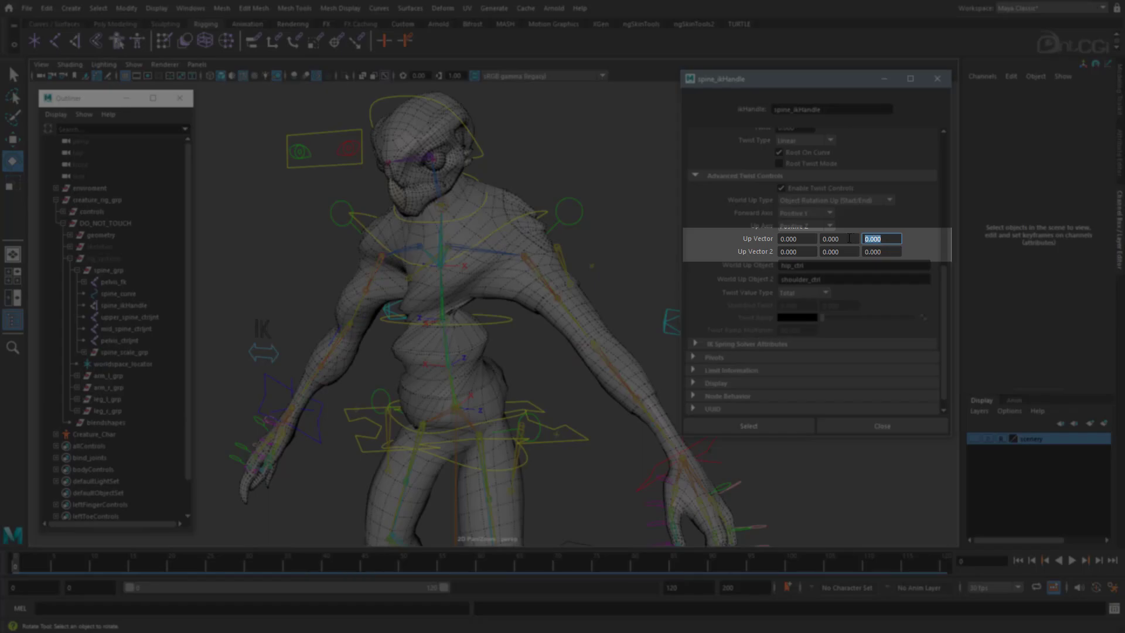
pyautogui.click(898, 251)
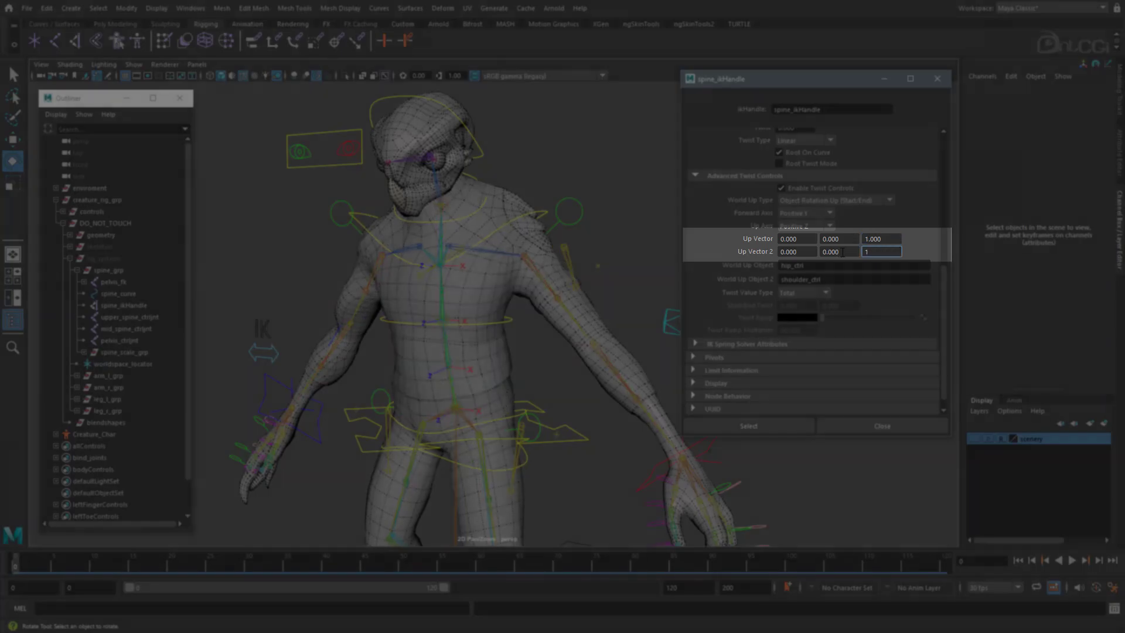
pyautogui.write('1')
pyautogui.press('Return')
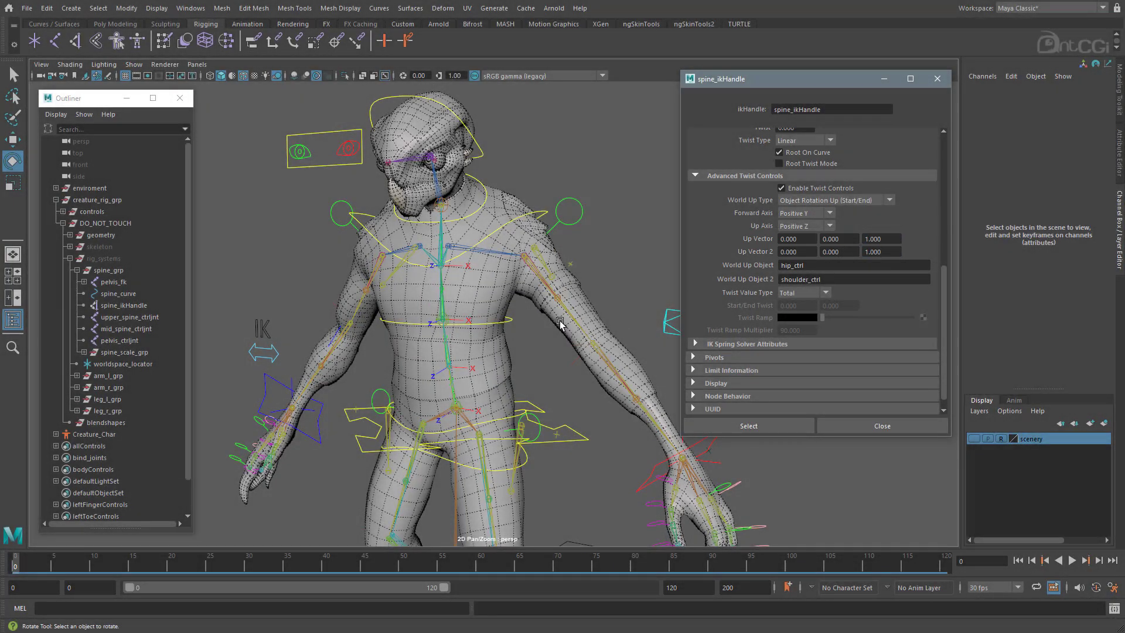
# Step: Twist shoulder_ctrl in Y, then rotate hip_ctrl to -7.61, -10.394, 1.925
pyautogui.keyDown('alt'); pyautogui.moveTo(560, 323); pyautogui.dragTo(470, 215); pyautogui.keyUp('alt')
pyautogui.click(537, 223)
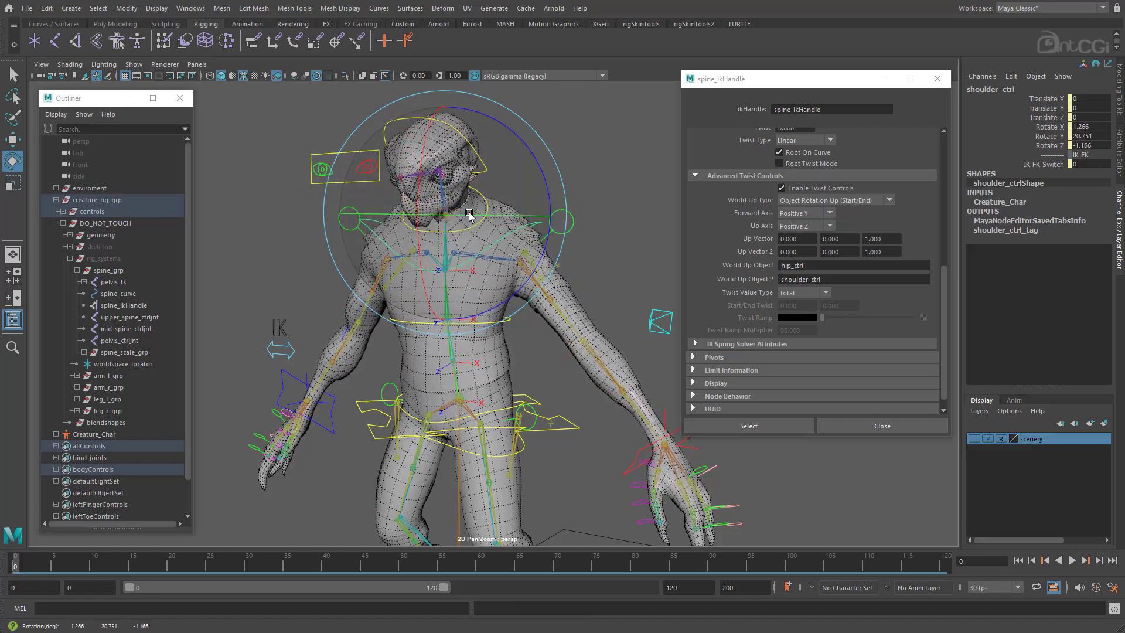
pyautogui.click(526, 453)
pyautogui.moveTo(525, 453); pyautogui.dragTo(487, 420)
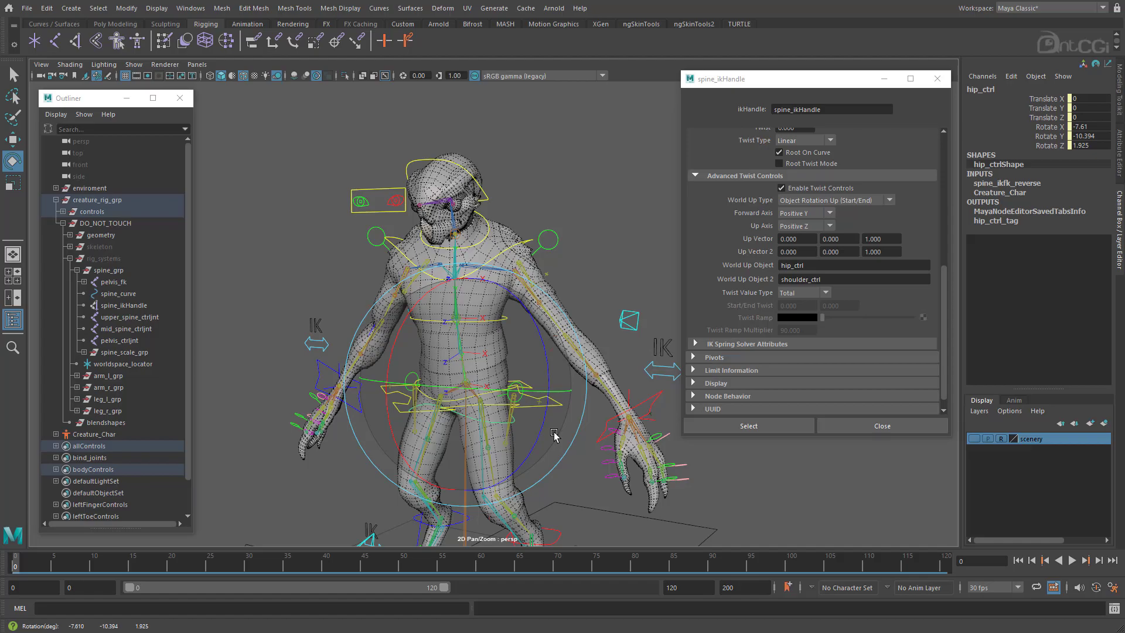
# Step: Tip, roll and right root_ctrl, ending at 357.276, -29.591, 2.898
pyautogui.keyDown('alt'); pyautogui.moveTo(554, 434); pyautogui.dragTo(475, 371, button='right'); pyautogui.keyUp('alt')
pyautogui.click(522, 326)
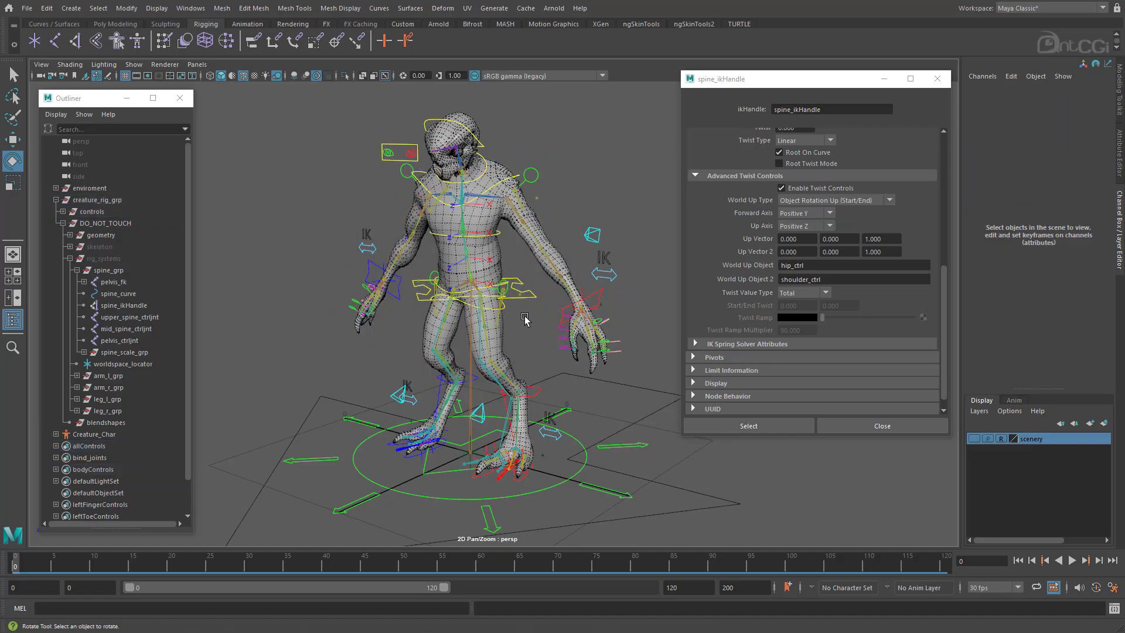
pyautogui.moveTo(525, 322)
pyautogui.keyDown('alt'); pyautogui.mouseDown()
pyautogui.moveTo(592, 322)
pyautogui.moveTo(532, 318)
pyautogui.mouseUp(); pyautogui.keyUp('alt')
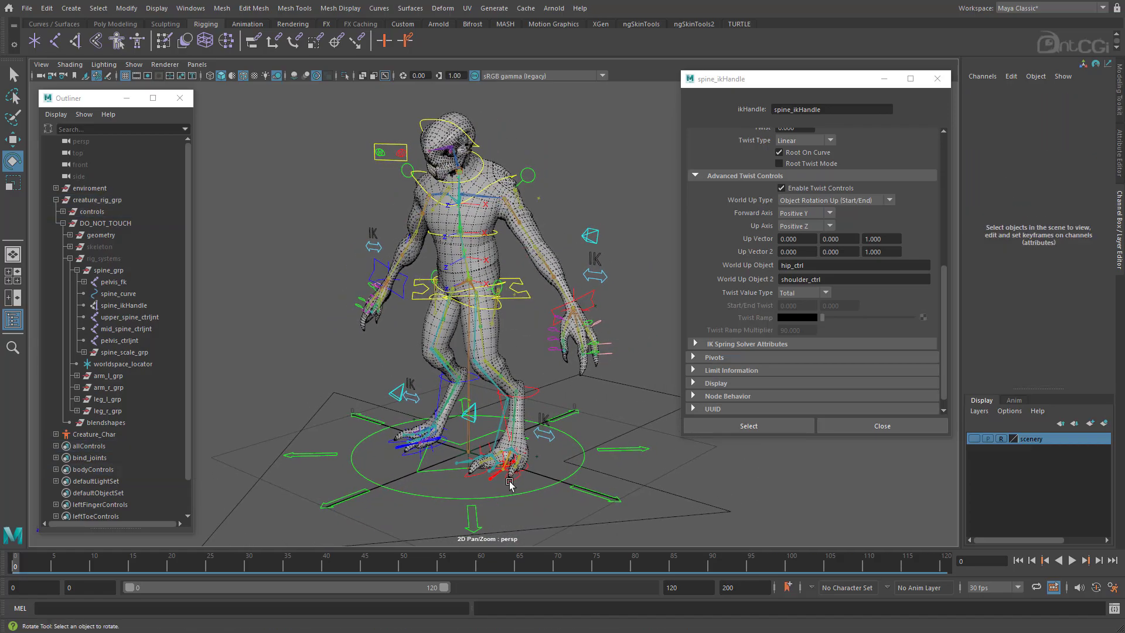
pyautogui.click(582, 470)
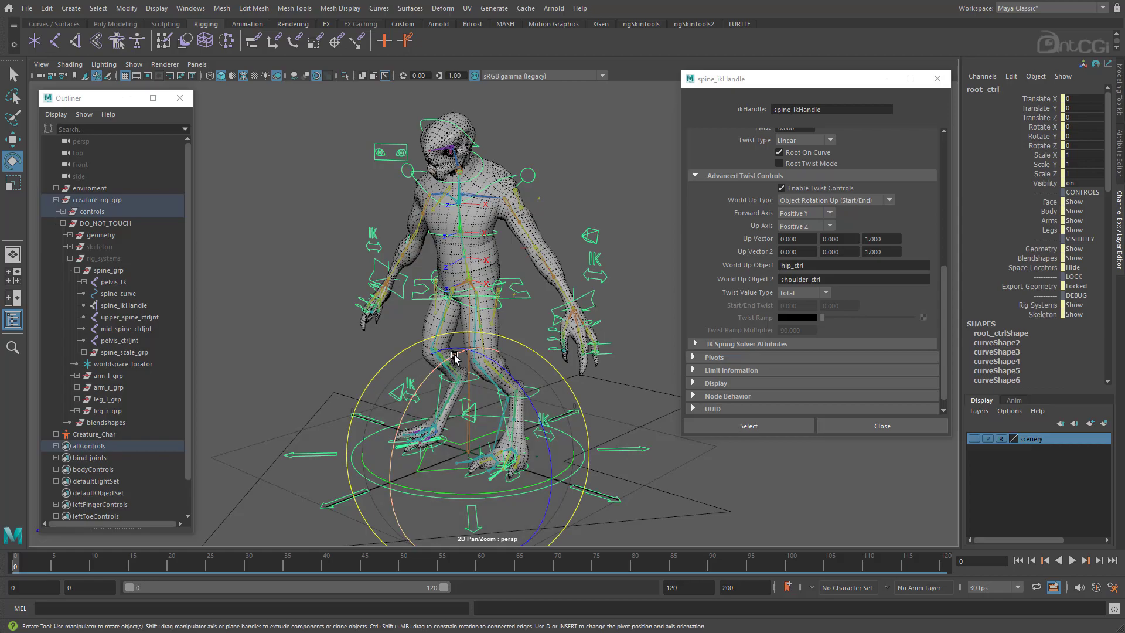
pyautogui.moveTo(535, 363); pyautogui.dragTo(561, 465)
pyautogui.moveTo(566, 405); pyautogui.dragTo(504, 395)
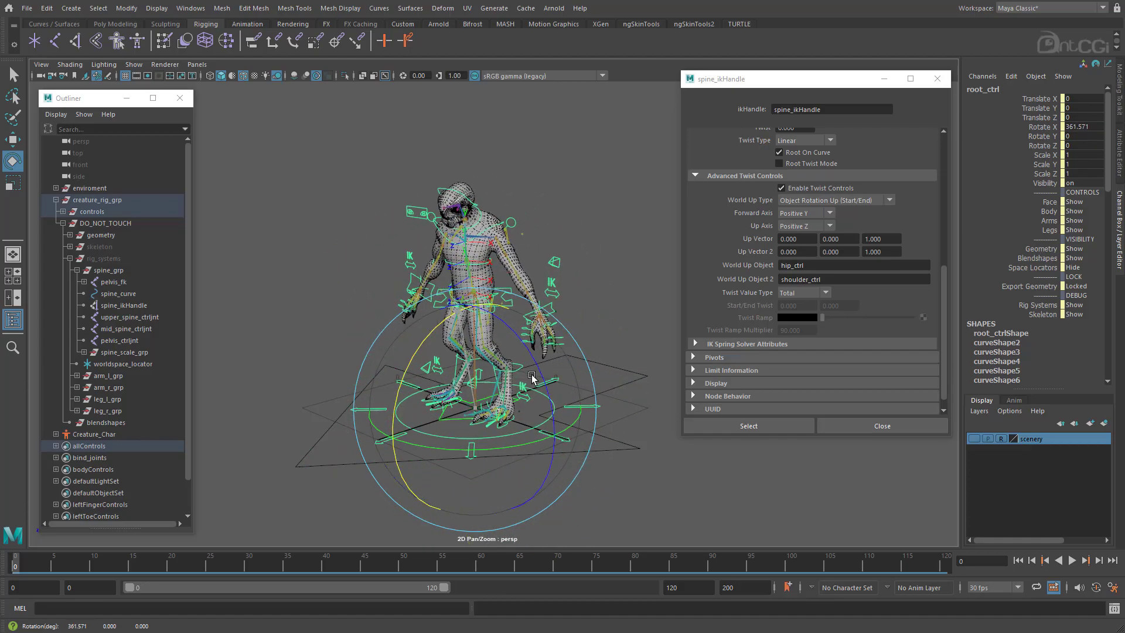
pyautogui.moveTo(530, 378); pyautogui.dragTo(497, 378)
pyautogui.moveTo(418, 366); pyautogui.dragTo(492, 350)
pyautogui.moveTo(549, 370); pyautogui.dragTo(535, 384)
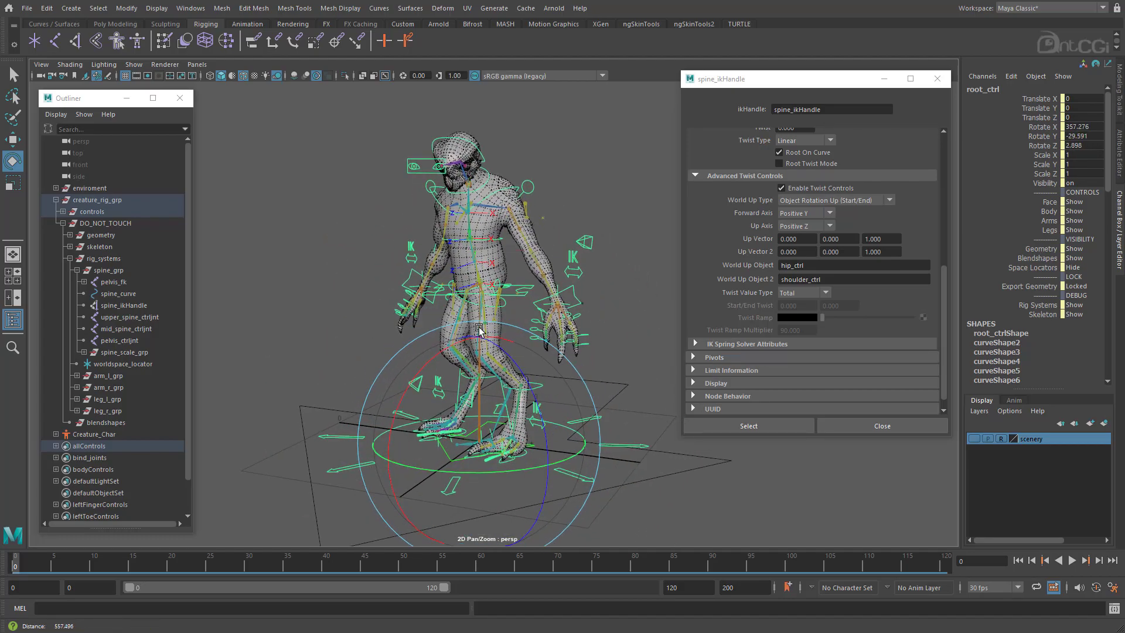
# Step: Rotate cog_ctrl to turn the creature's body
pyautogui.click(585, 207)
pyautogui.click(523, 287)
pyautogui.moveTo(523, 287); pyautogui.dragTo(463, 313)
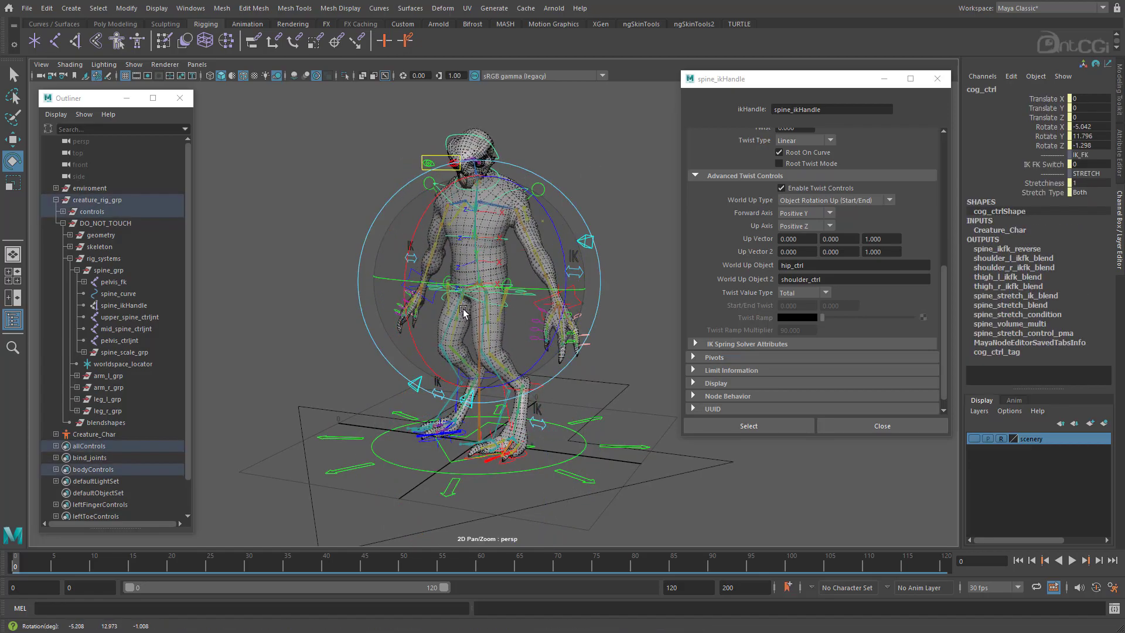
pyautogui.click(583, 183)
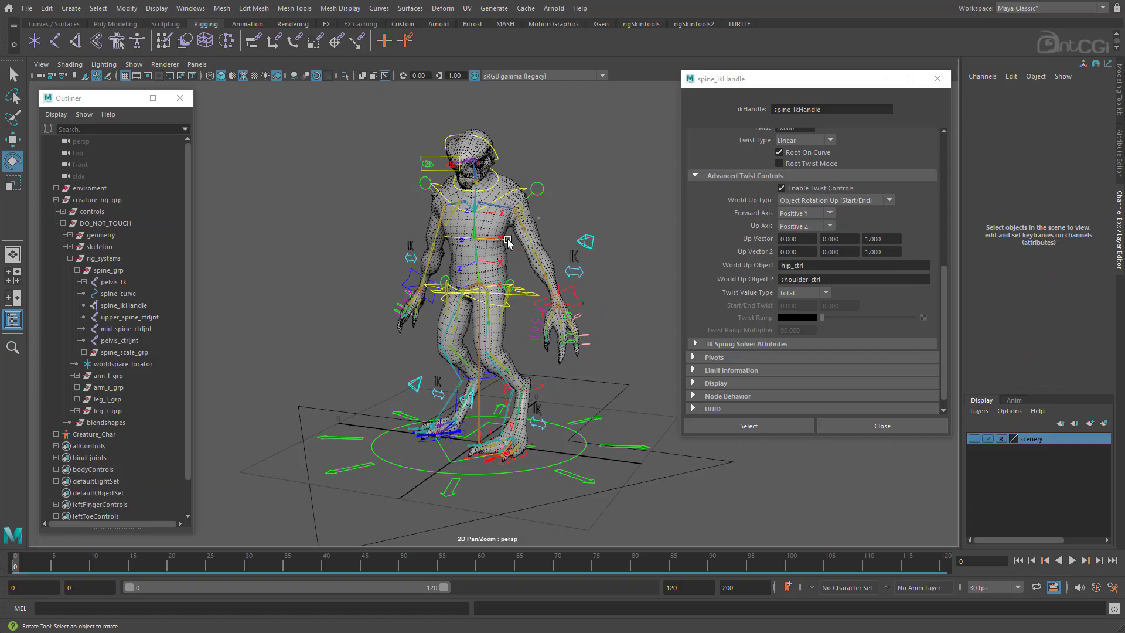
# Step: Bend chest_ctrl forward, then twist shoulder_ctrl around Y
pyautogui.click(507, 240)
pyautogui.moveTo(410, 199); pyautogui.dragTo(404, 244)
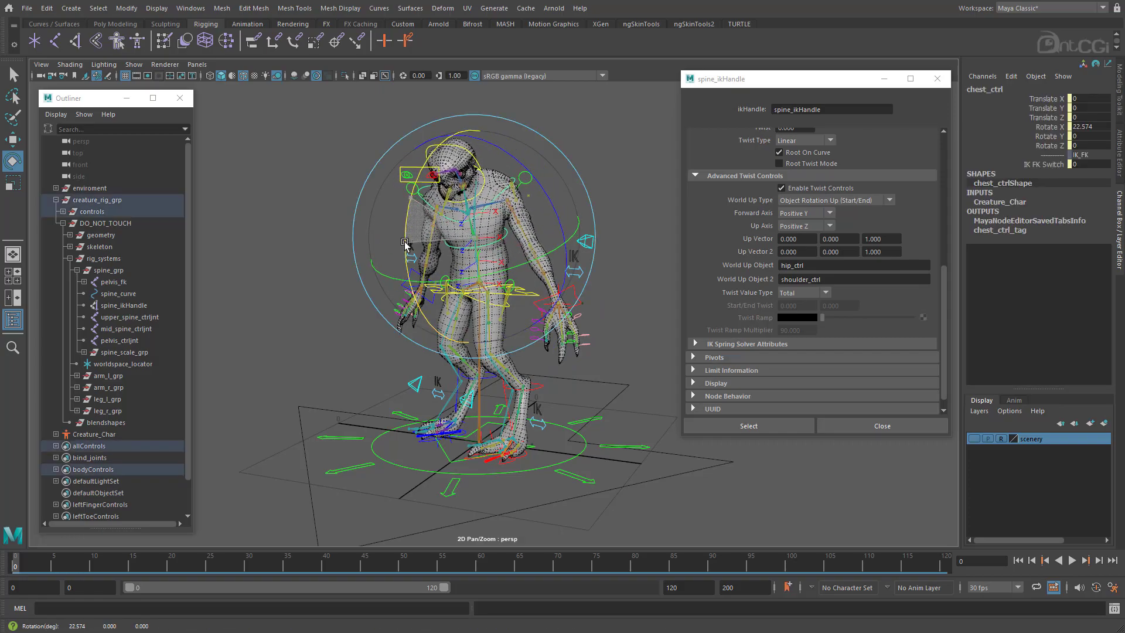
pyautogui.click(643, 168)
pyautogui.scroll(2, 417, 180)
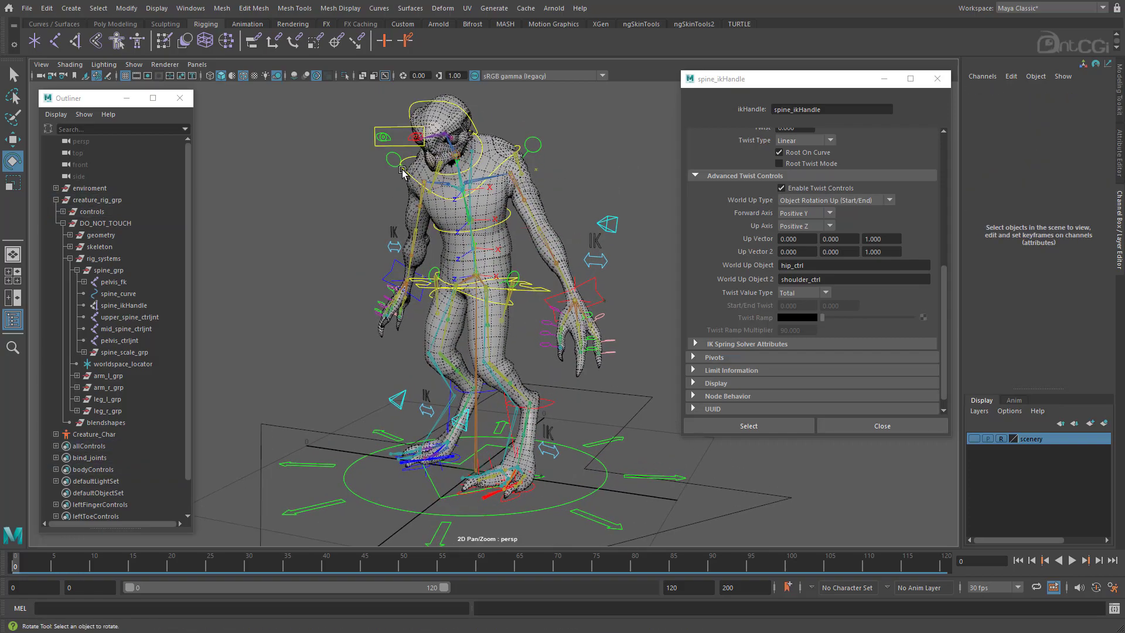
pyautogui.click(402, 171)
pyautogui.moveTo(476, 180); pyautogui.dragTo(381, 185)
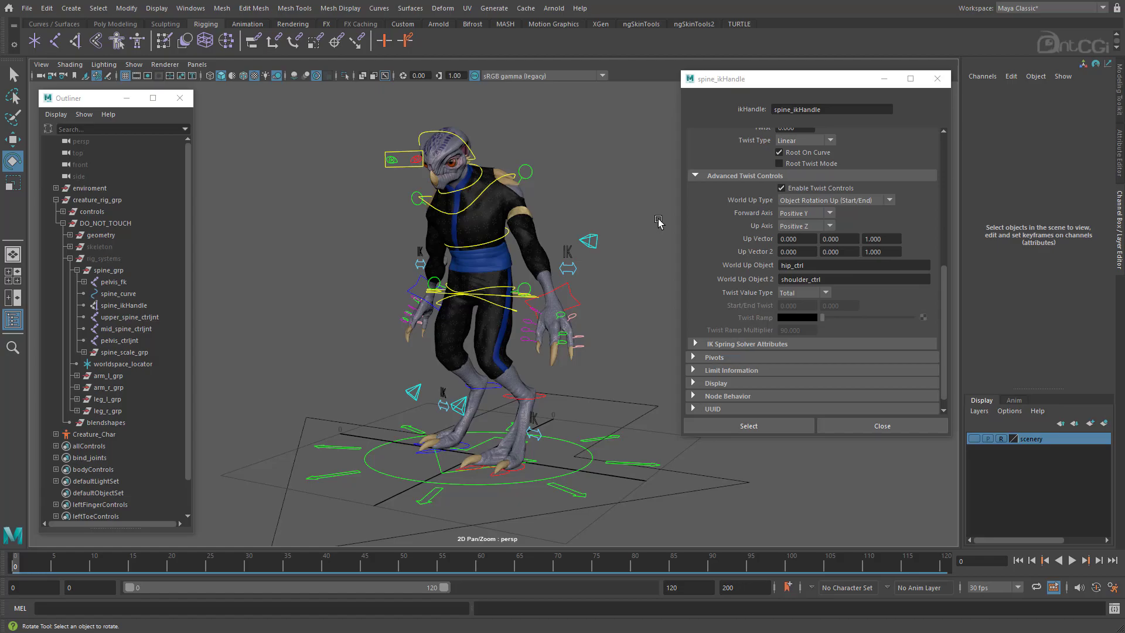
# Step: Choose Positive X for Up Axis, enter 1, 0, 0 in both Up Vectors, then twist shoulder_ctrl
pyautogui.click(793, 229)
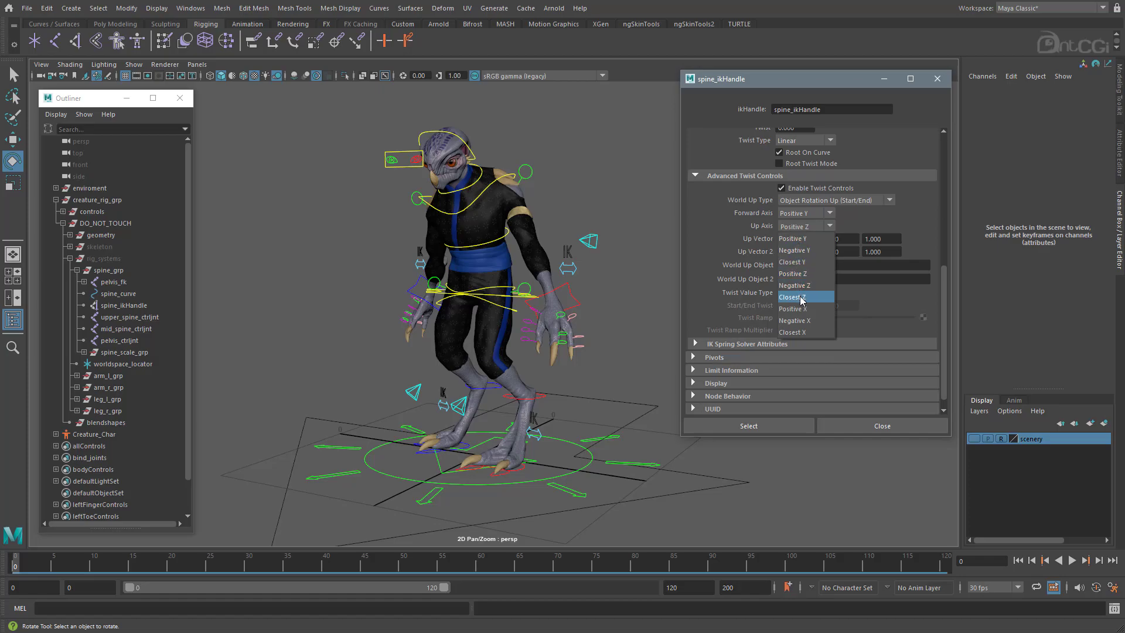
pyautogui.click(800, 309)
pyautogui.click(800, 238)
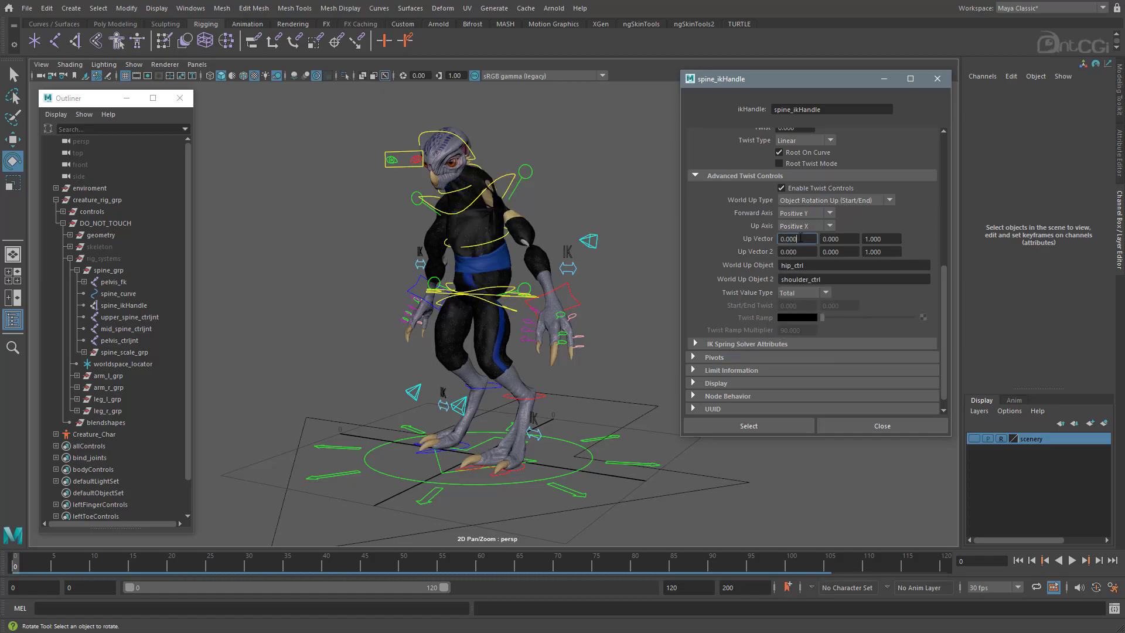
pyautogui.write('1')
pyautogui.click(789, 254)
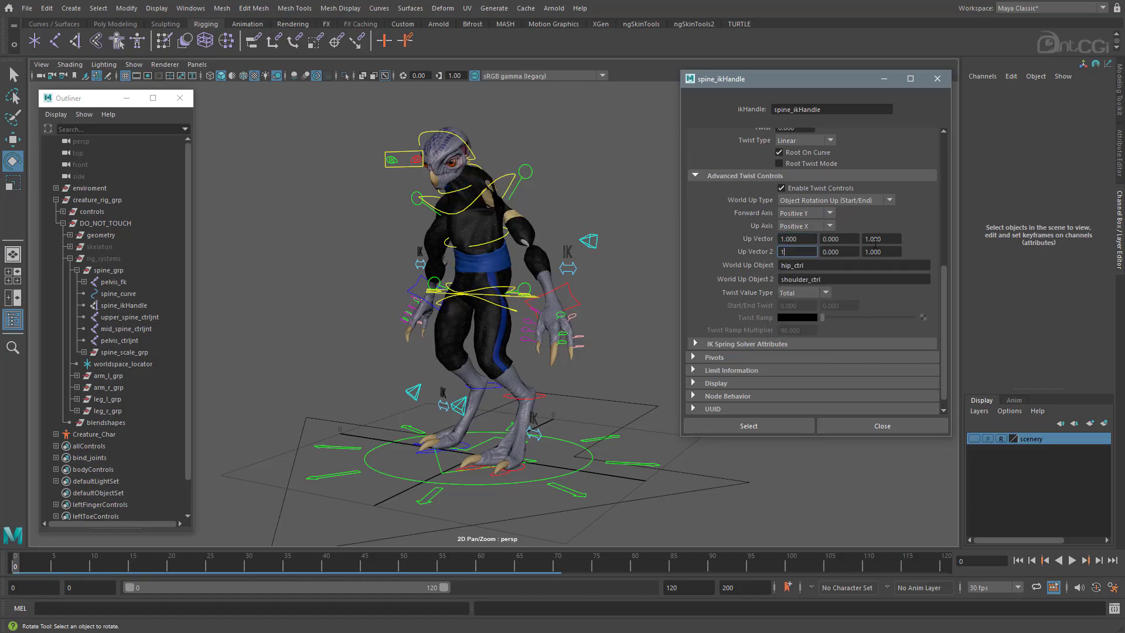
pyautogui.click(863, 238)
pyautogui.write('0')
pyautogui.click(892, 252)
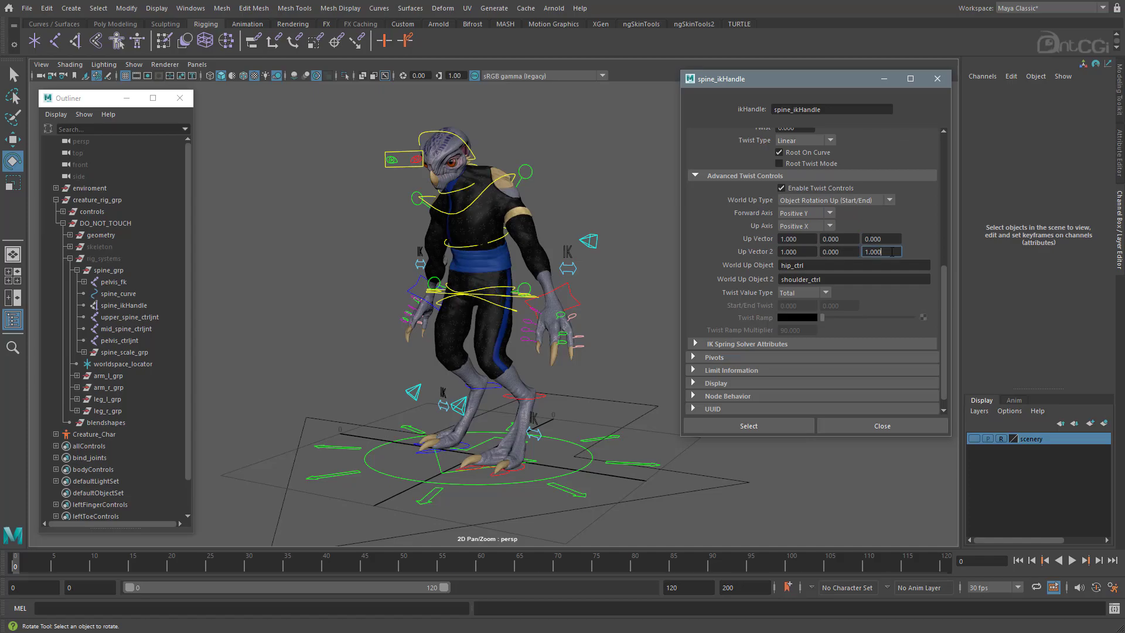
pyautogui.press('Return')
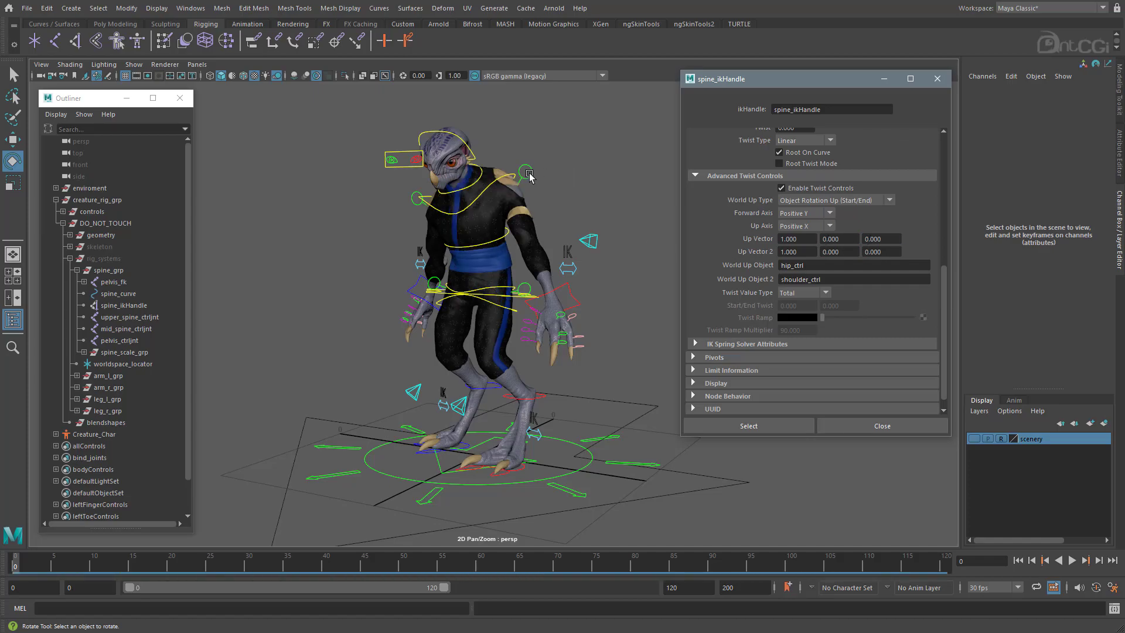
pyautogui.click(515, 174)
pyautogui.moveTo(515, 174); pyautogui.dragTo(476, 310)
# Step: Twist hip_ctrl, then rotate root_ctrl to swing the whole rig
pyautogui.click(523, 316)
pyautogui.click(516, 313)
pyautogui.click(587, 457)
pyautogui.moveTo(610, 460); pyautogui.dragTo(465, 171)
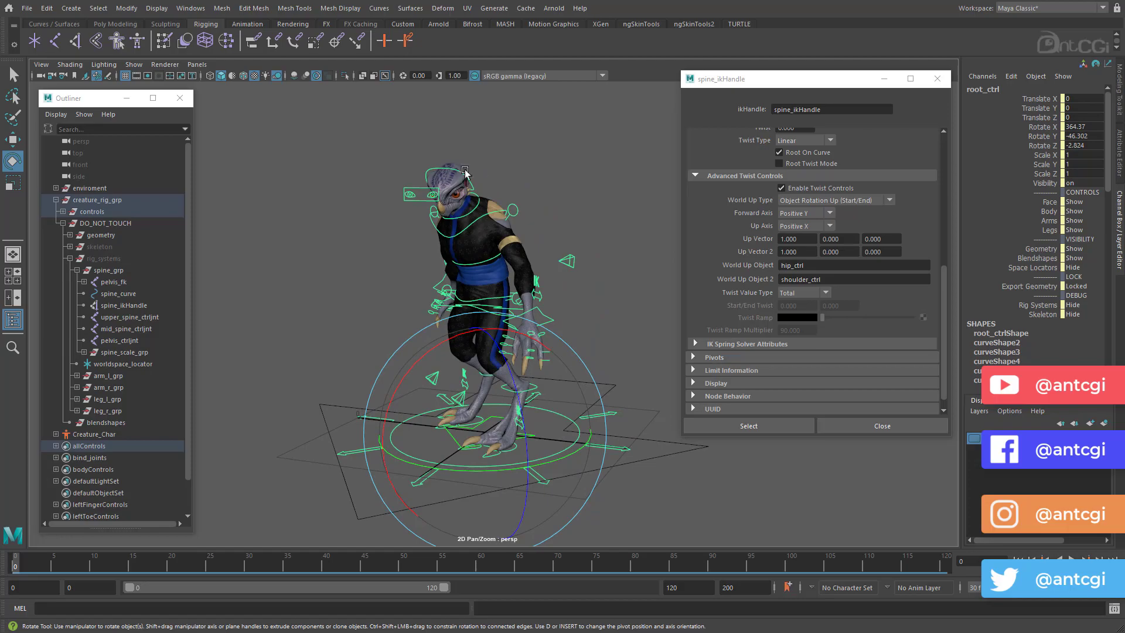
pyautogui.click(608, 188)
pyautogui.keyDown('alt'); pyautogui.moveTo(608, 189); pyautogui.dragTo(584, 295); pyautogui.keyUp('alt')
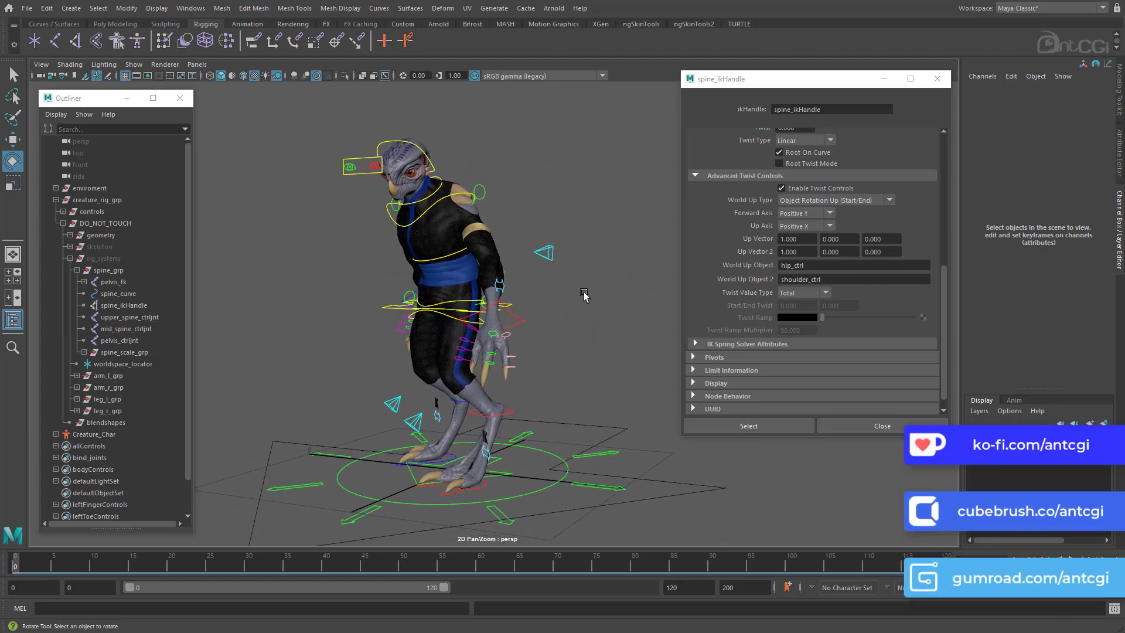